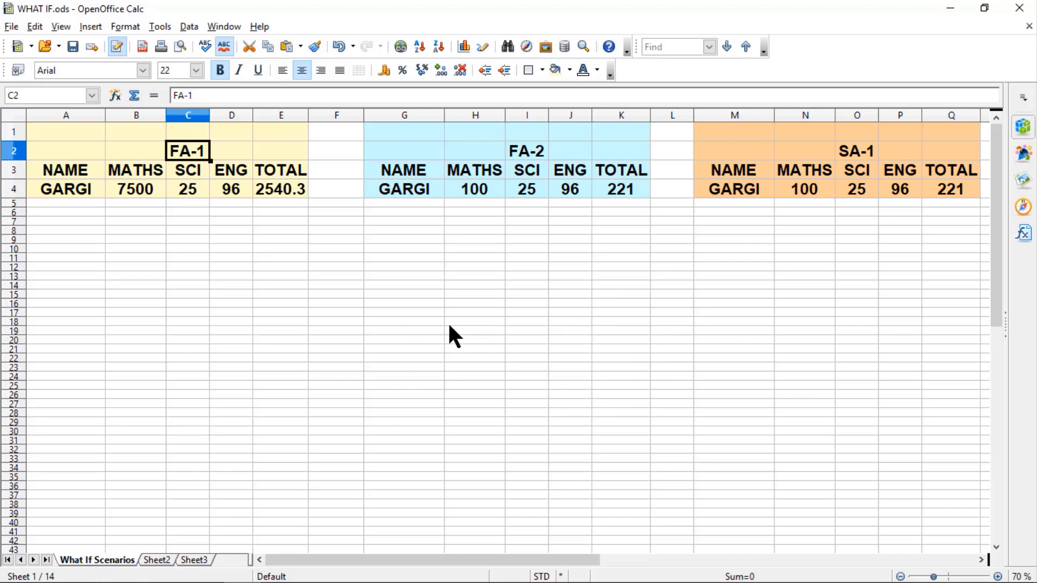
- Copy the FA-1 marks table A3:E4 and paste it at G17
left_click_drag(65, 170, 277, 196)
key("ctrl+c")
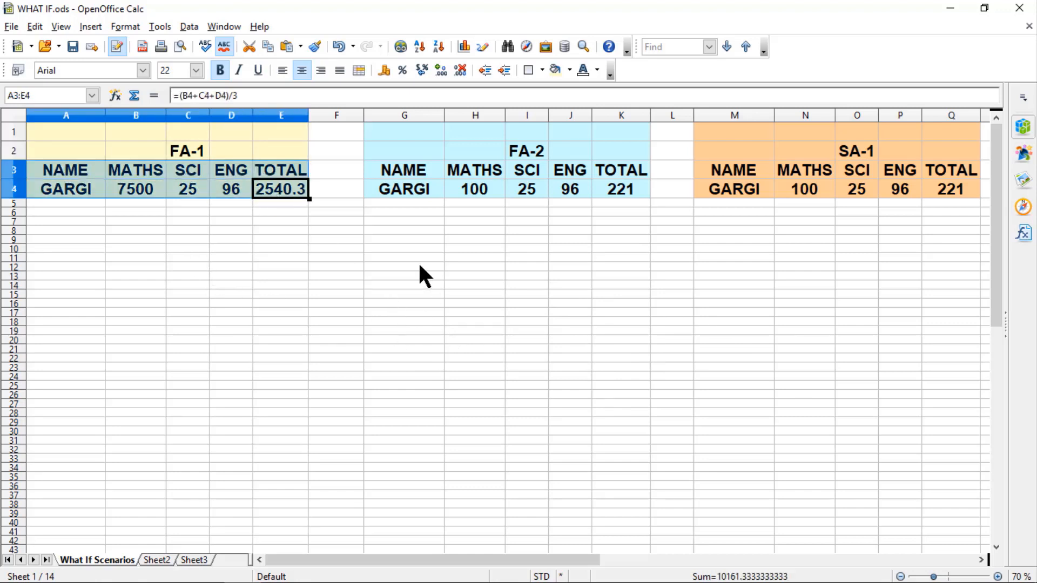
left_click(403, 314)
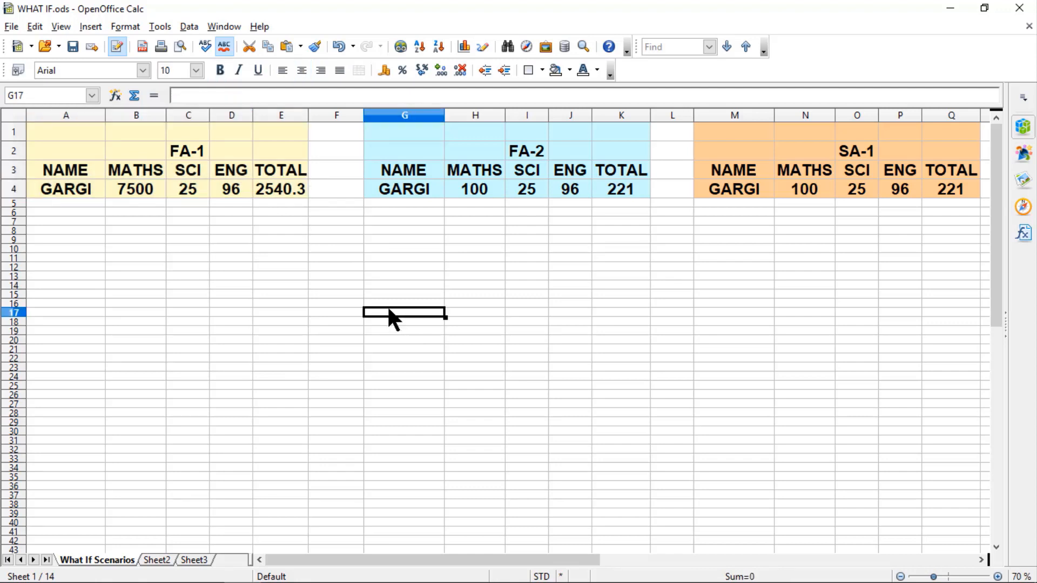
right_click(387, 308)
left_click(450, 478)
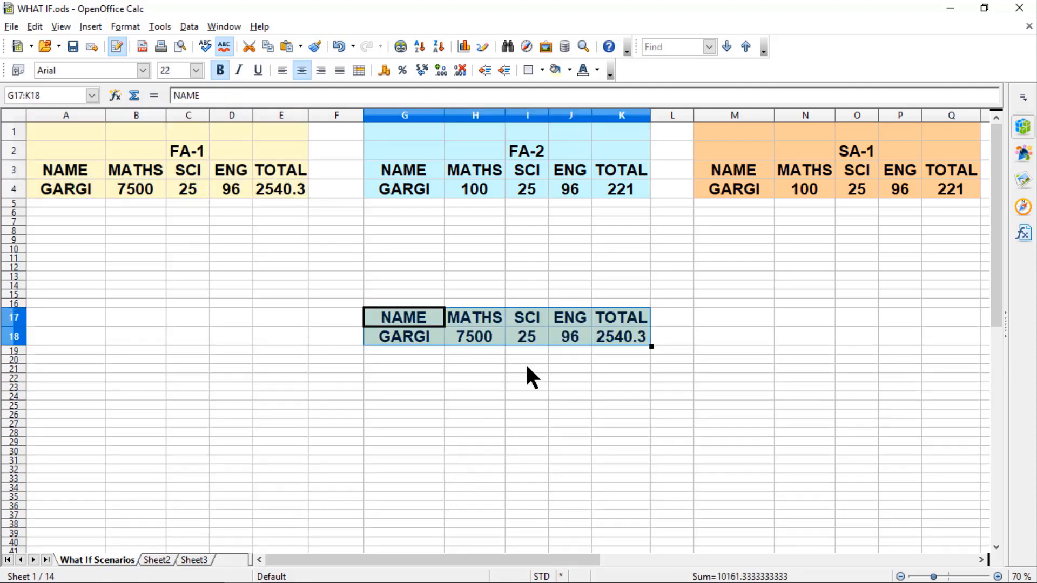
- Start a new scenario for the pasted range G17:K18 and name it FA1
left_click(484, 328)
left_click_drag(413, 323, 637, 340)
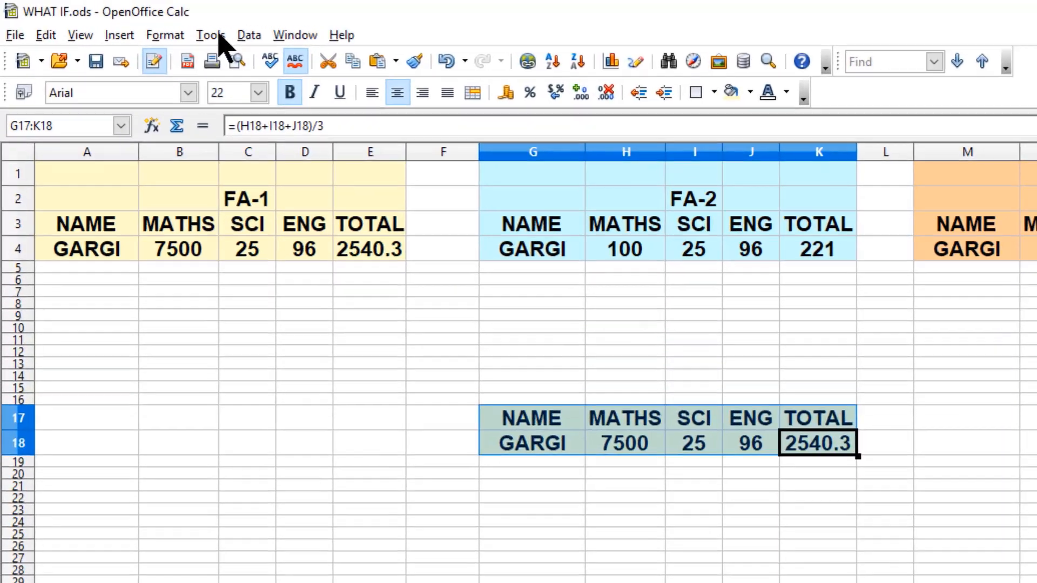
left_click(162, 27)
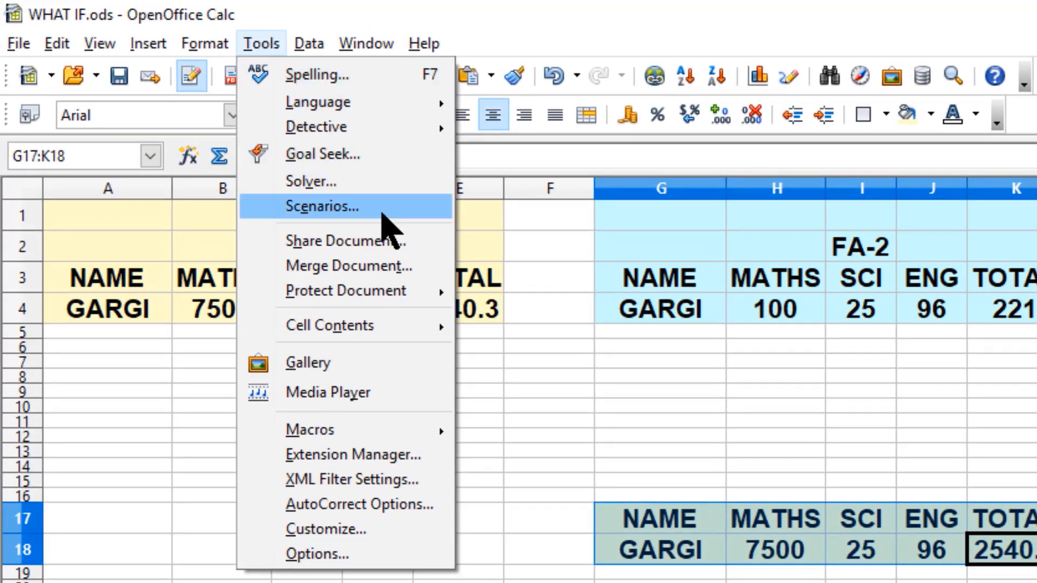
left_click(383, 212)
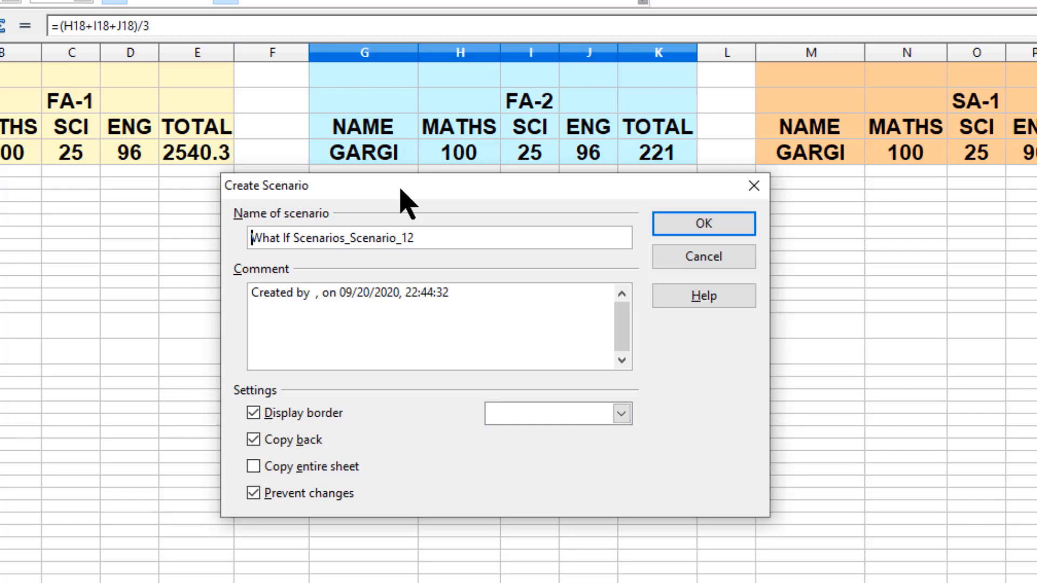
left_click_drag(401, 190, 776, 216)
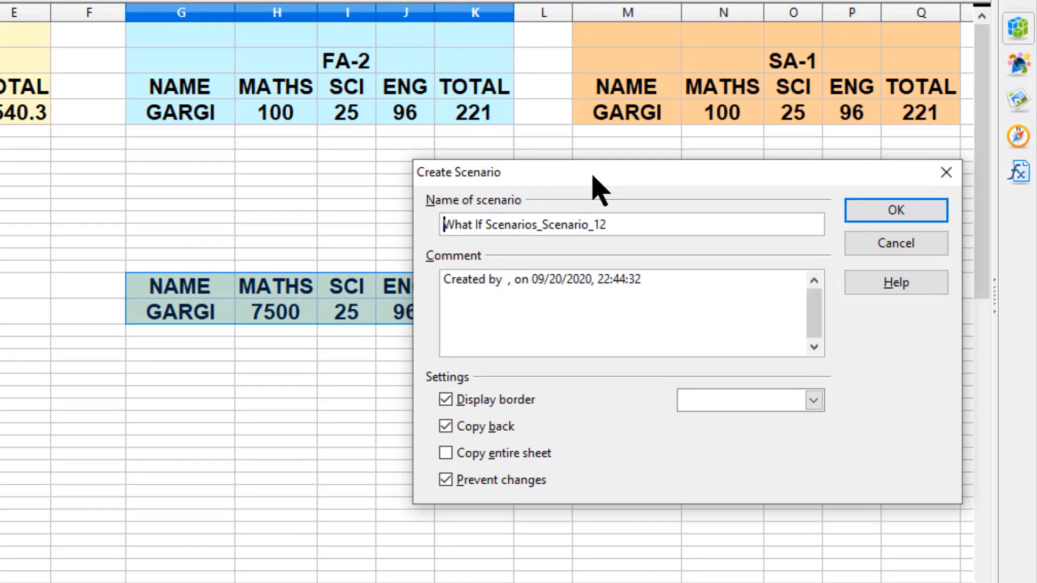
left_click_drag(593, 176, 596, 174)
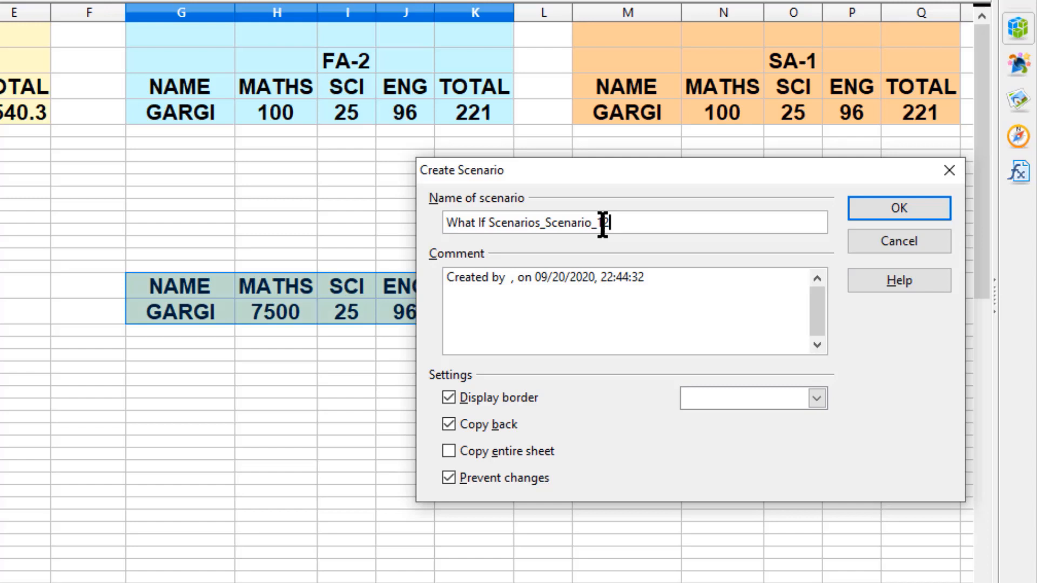
left_click_drag(601, 222, 389, 222)
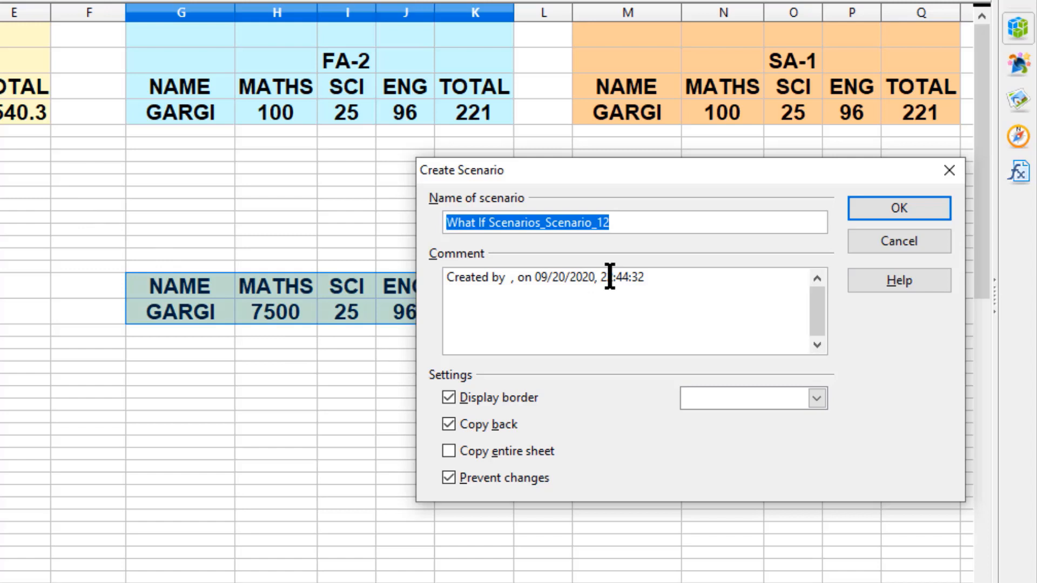
type("FA1")
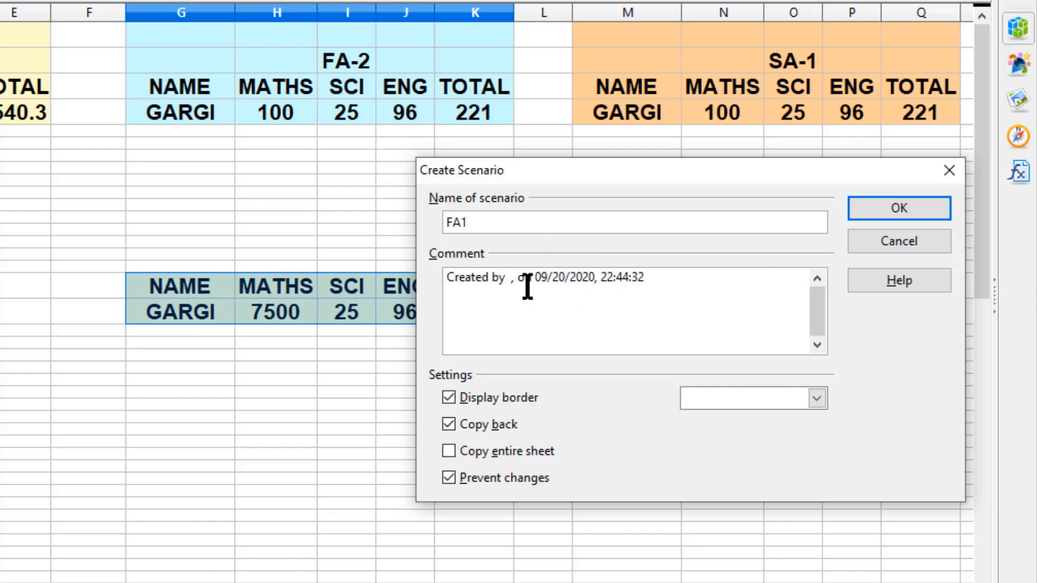
- Add FA1 as a new line in the scenario comment and choose Blue 2 as the border color
left_click(660, 281)
key("Return")
type("FA1")
left_click(820, 401)
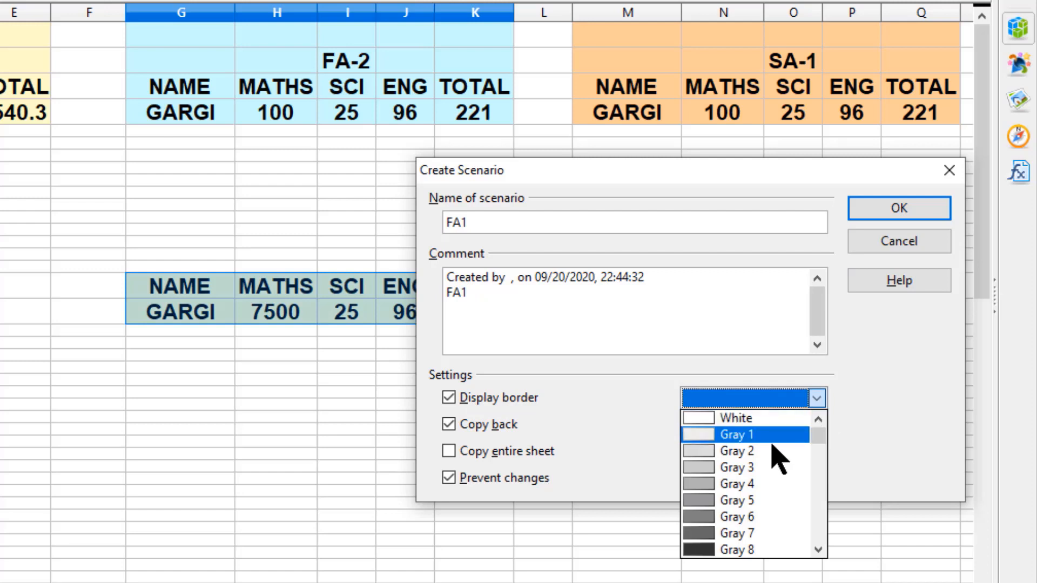
scroll(777, 459, "down", 3)
scroll(776, 459, "down", 5)
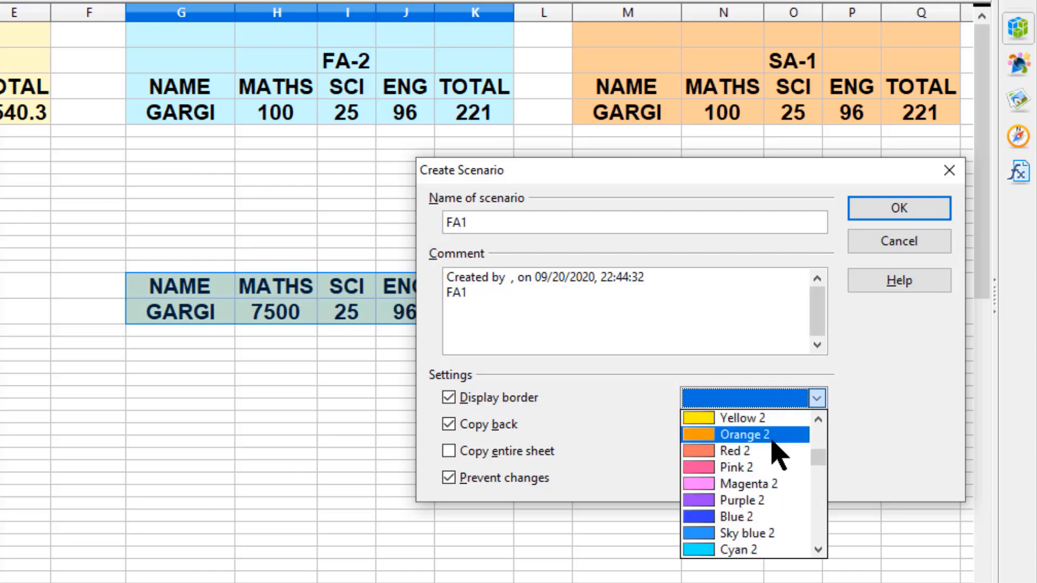
scroll(772, 449, "down", 1)
left_click(762, 467)
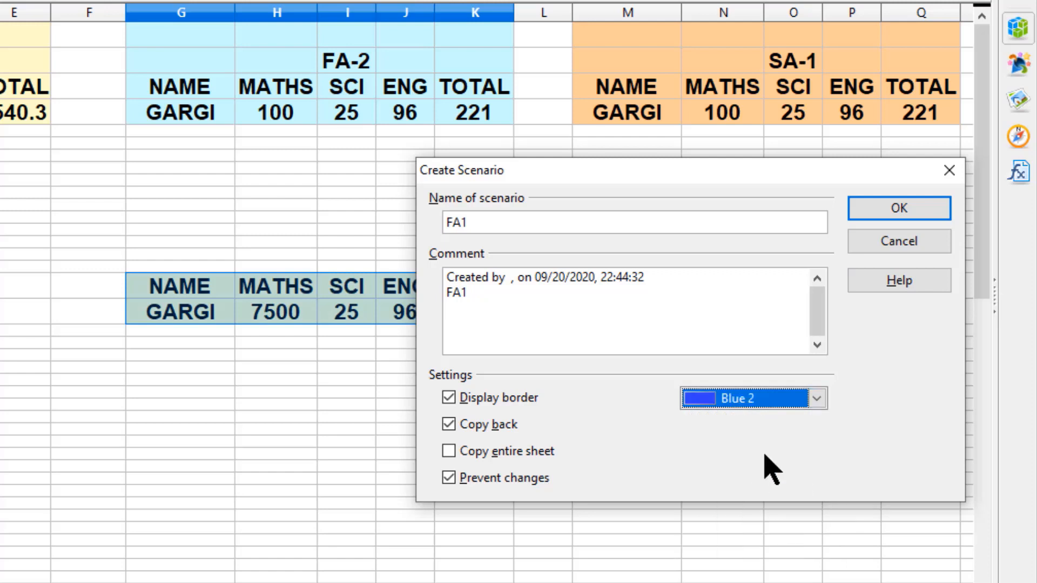
- Turn off Copy back and confirm the FA1 scenario
left_click(482, 426)
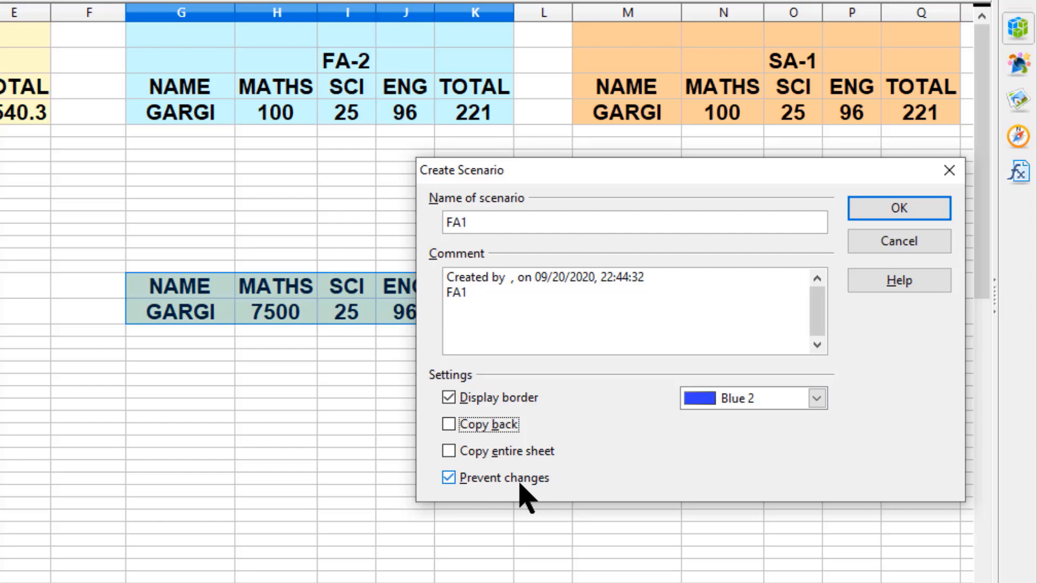
left_click(905, 212)
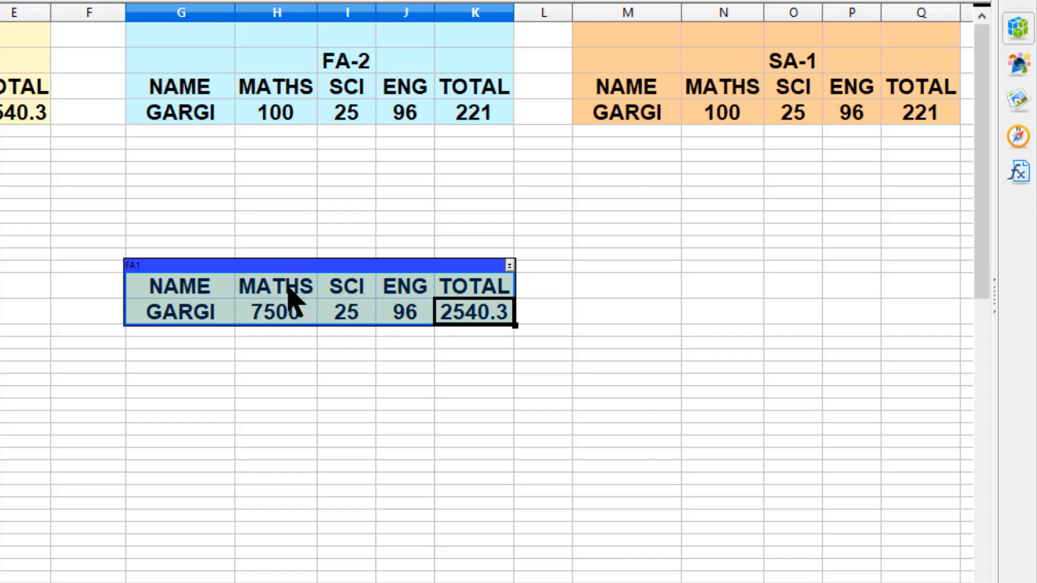
- Set the MATHS mark in the FA1 scenario range to 100
left_click(509, 265)
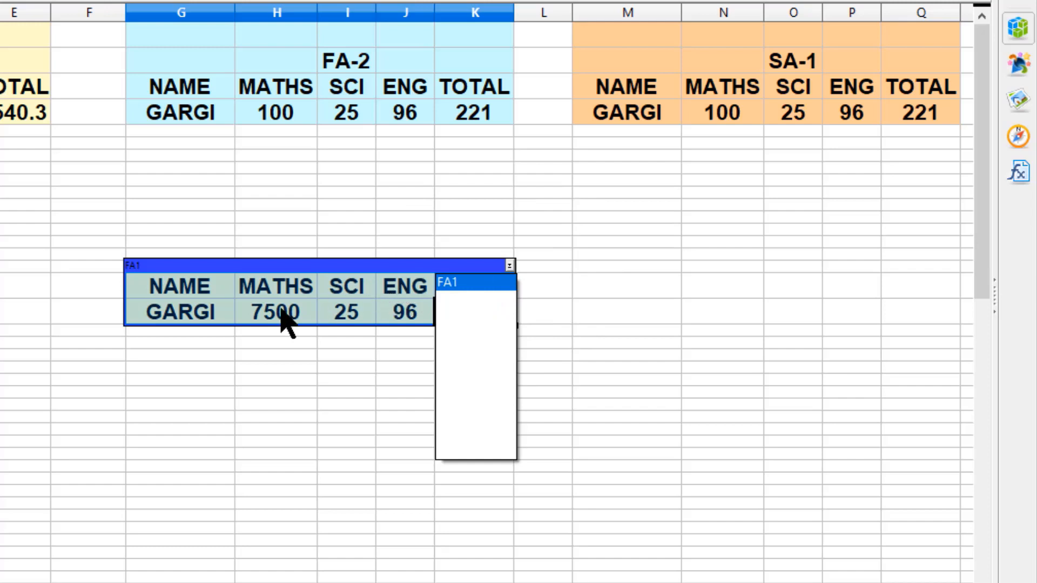
left_click(317, 304)
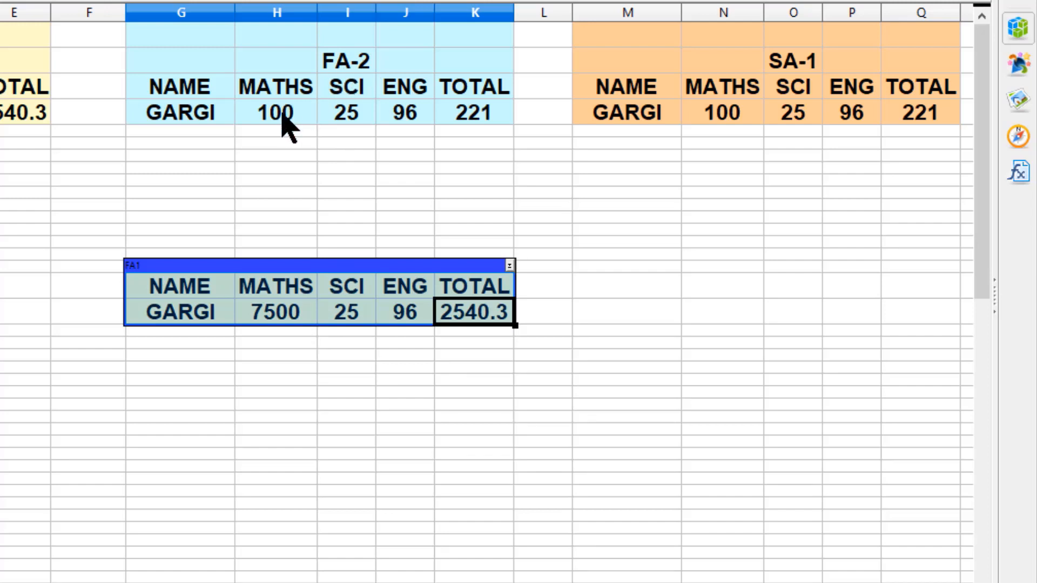
left_click(279, 312)
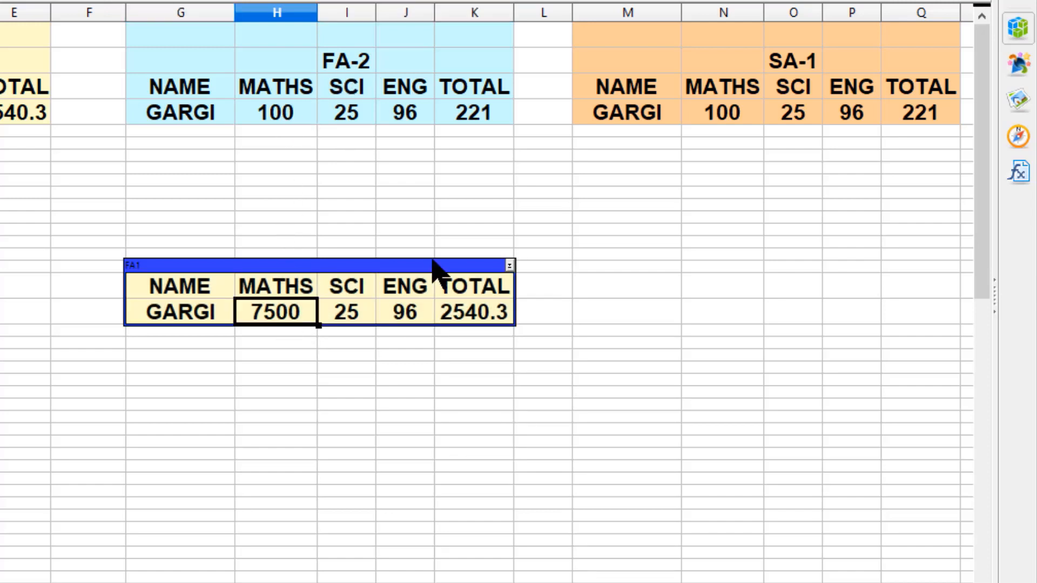
type("100")
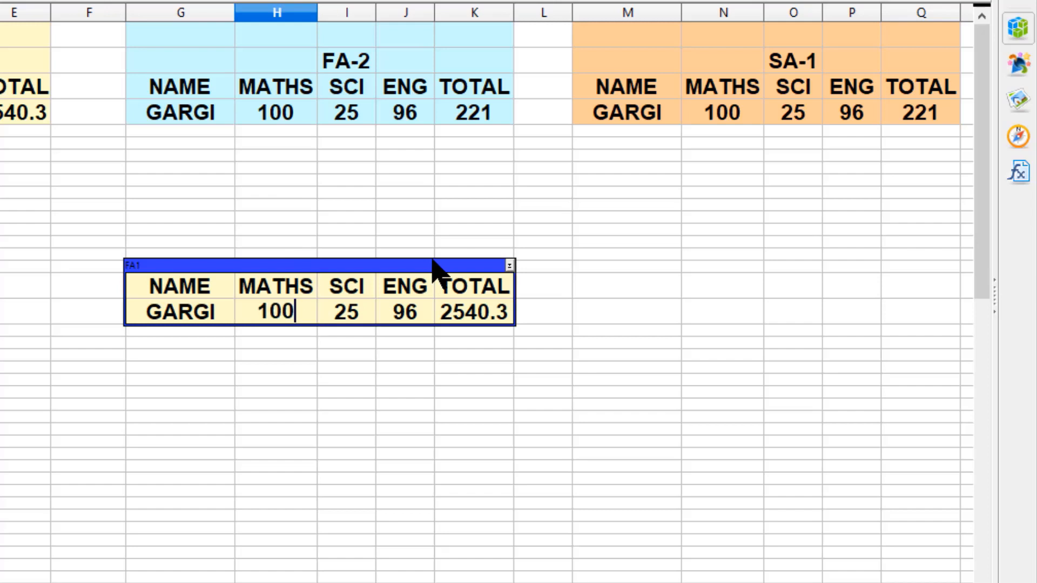
key("Return")
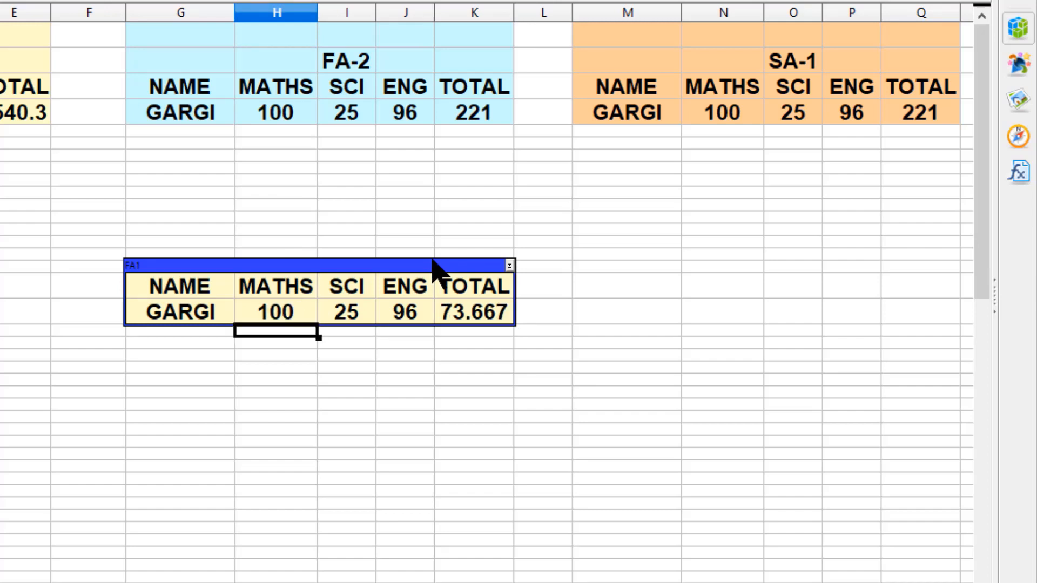
- Start a second scenario for G17:K18 and name it FA2
left_click(482, 316)
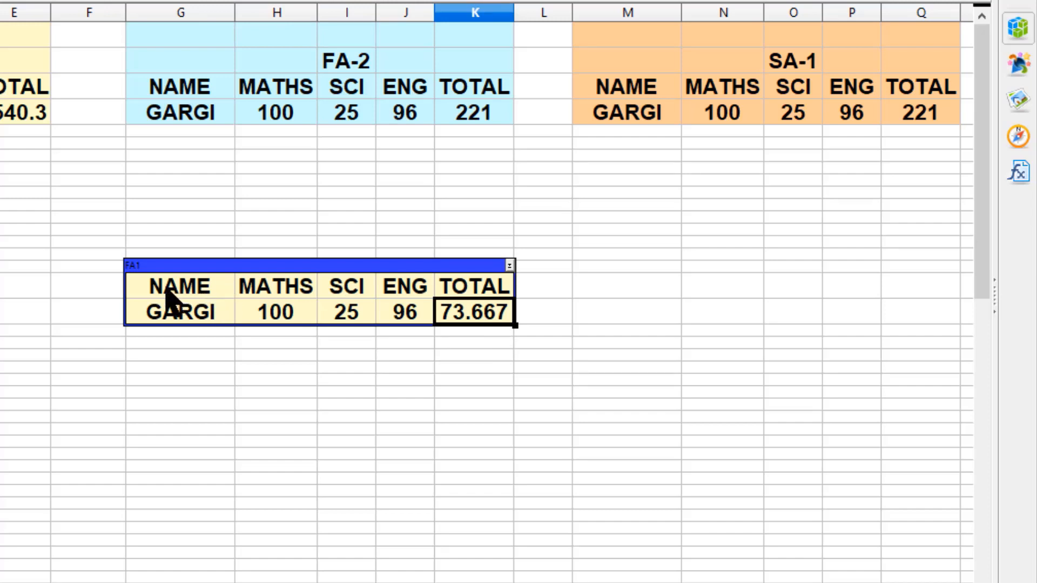
left_click_drag(172, 294, 478, 316)
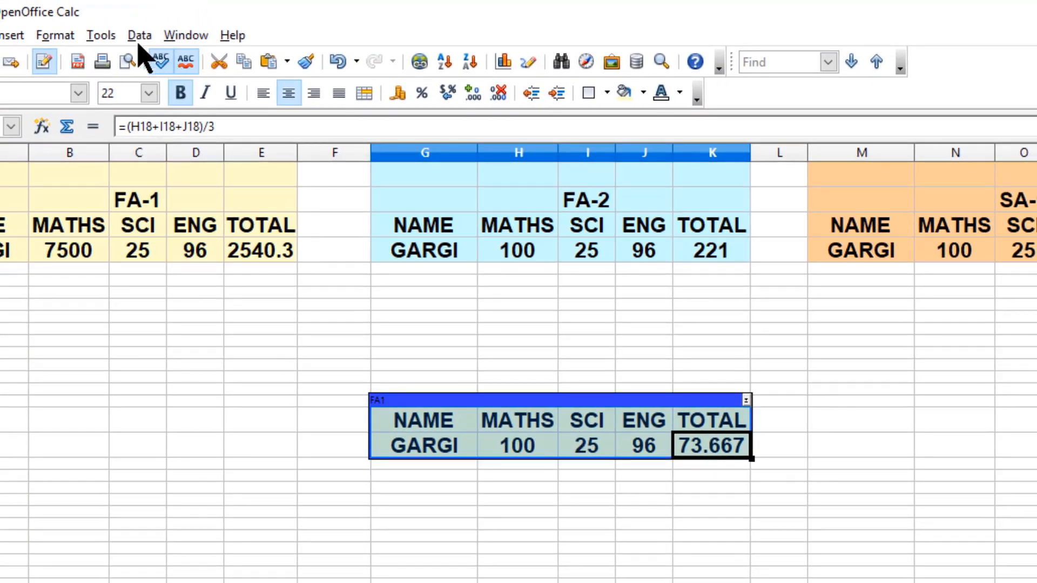
left_click(101, 36)
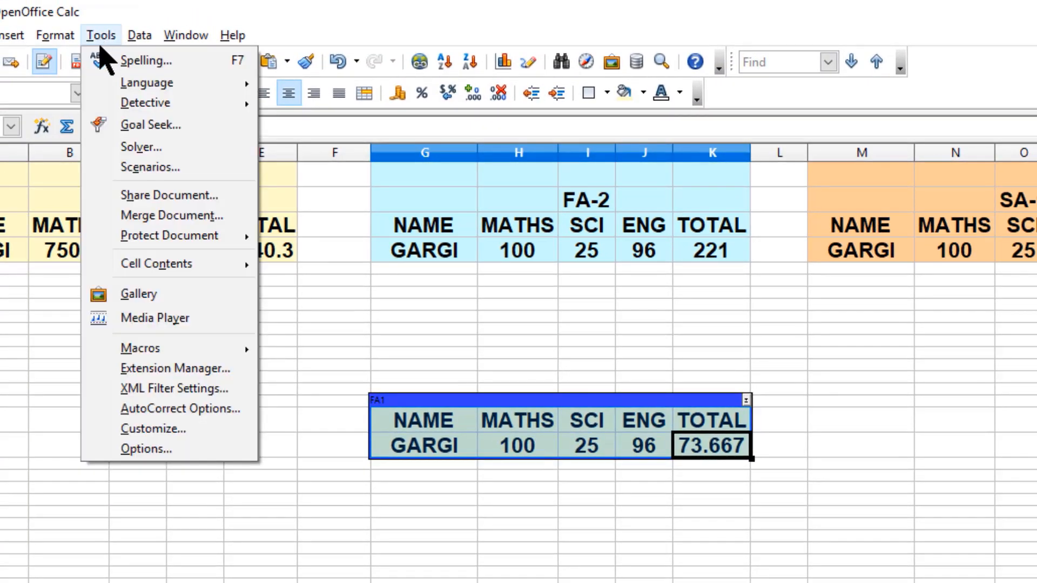
left_click(217, 171)
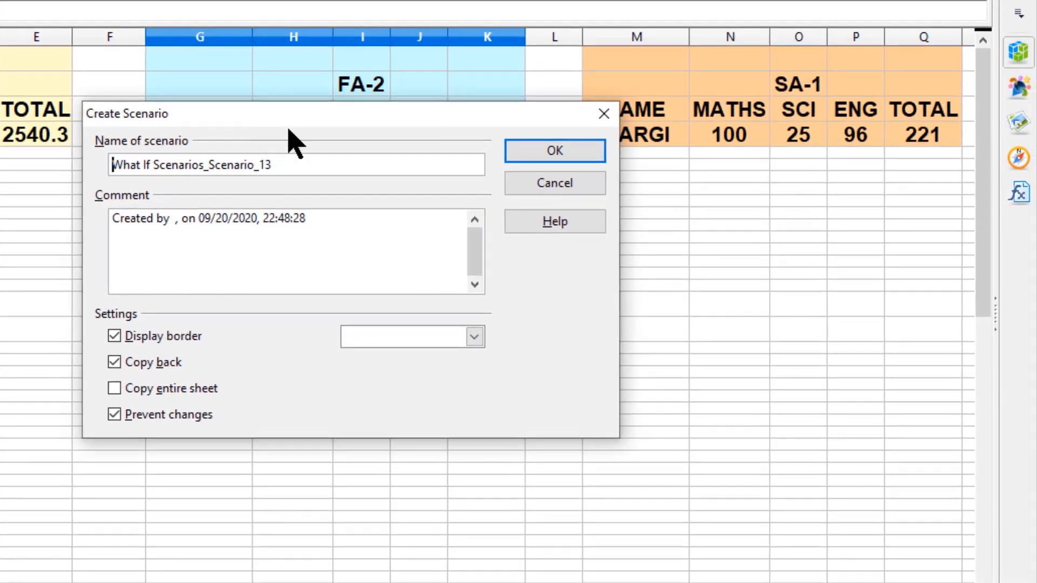
left_click_drag(289, 130, 405, 241)
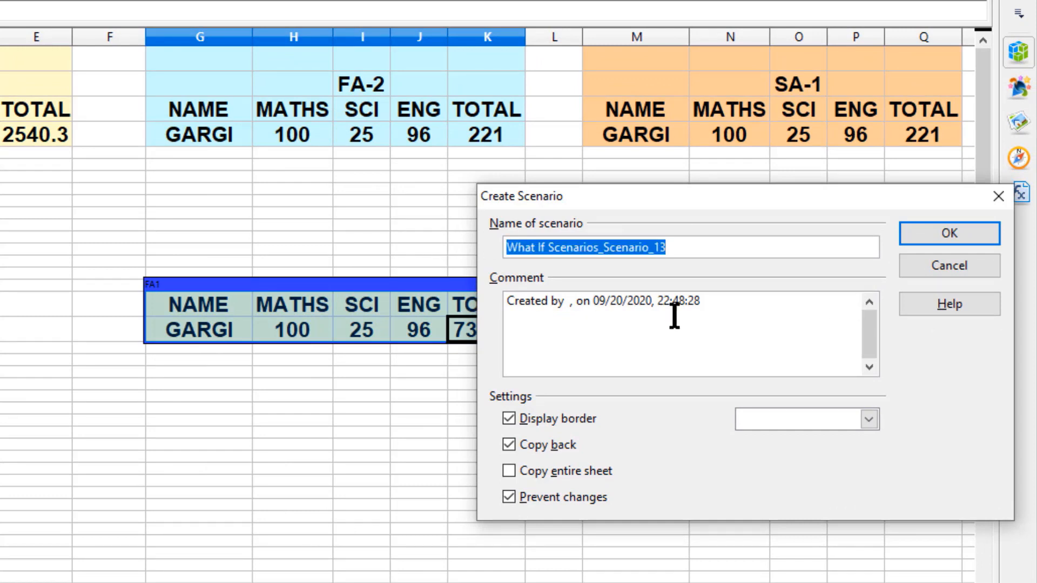
type("FA2")
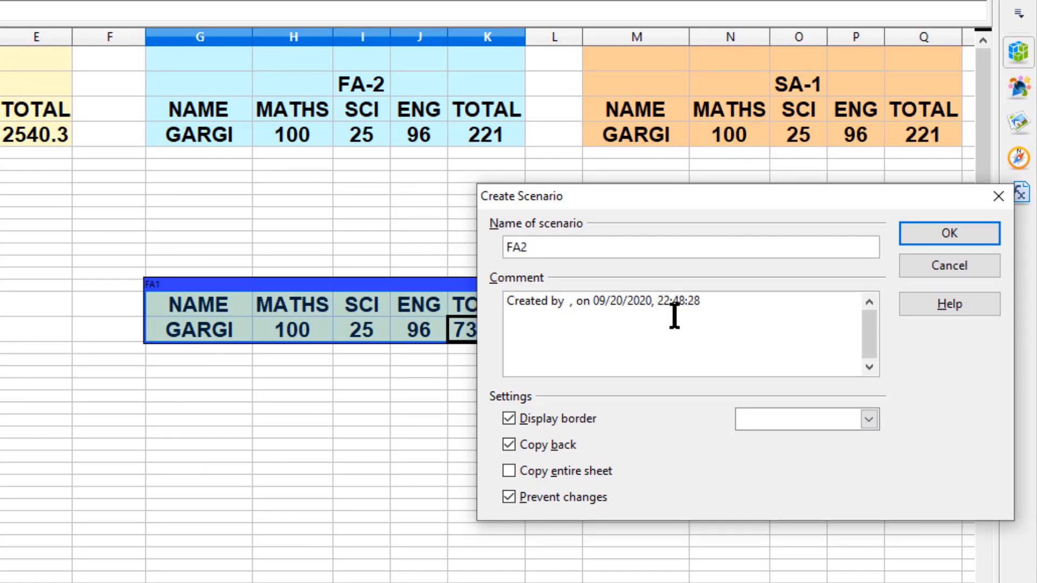
- Add FA2 as a new line in the comment and choose Orange 2 as the border color
left_click(687, 317)
key("Return")
type("FA2")
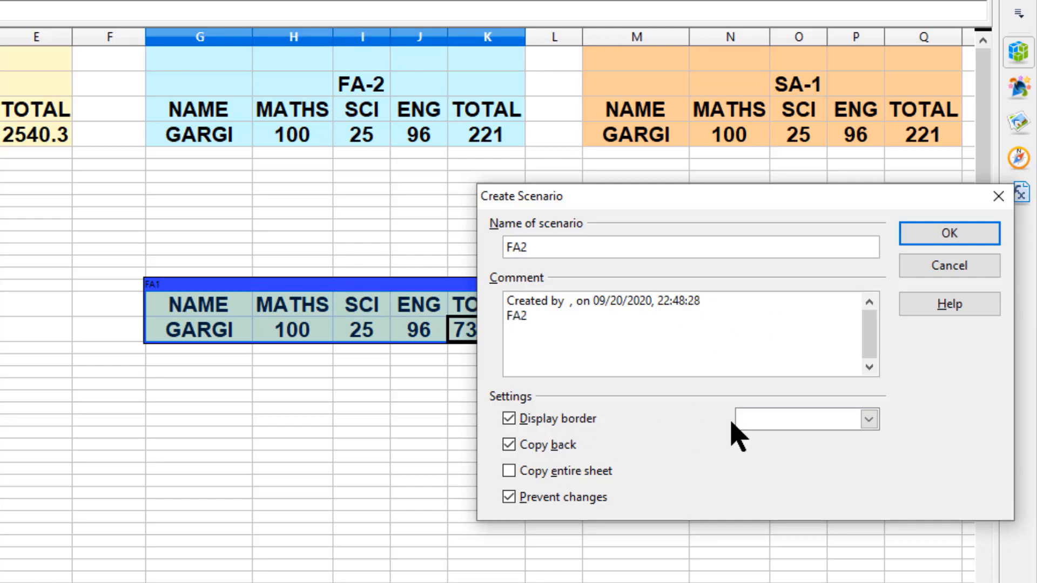
left_click(869, 420)
scroll(853, 453, "down", 6)
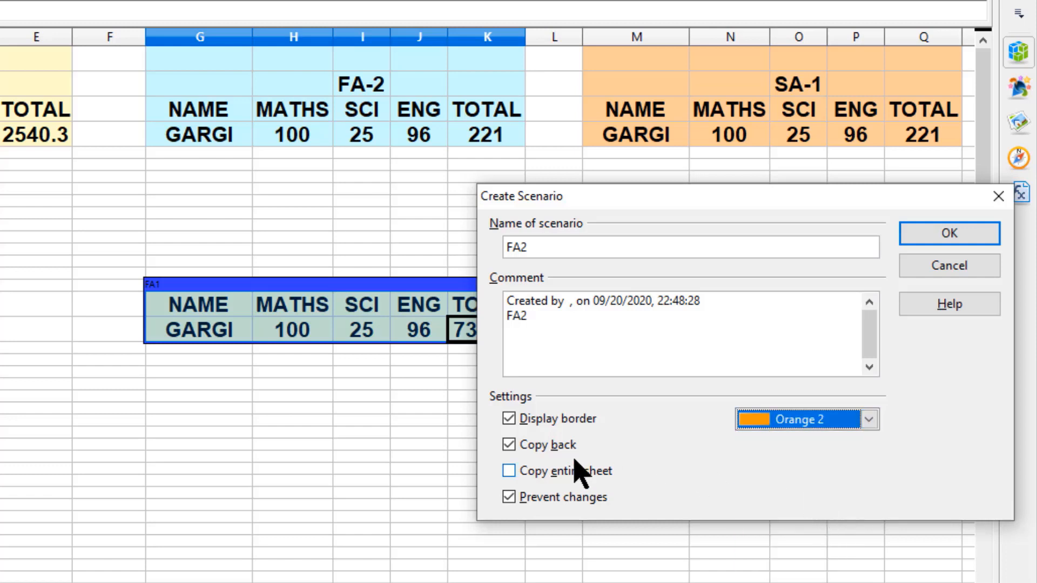
- Turn off Copy back and confirm the FA2 scenario
left_click(536, 444)
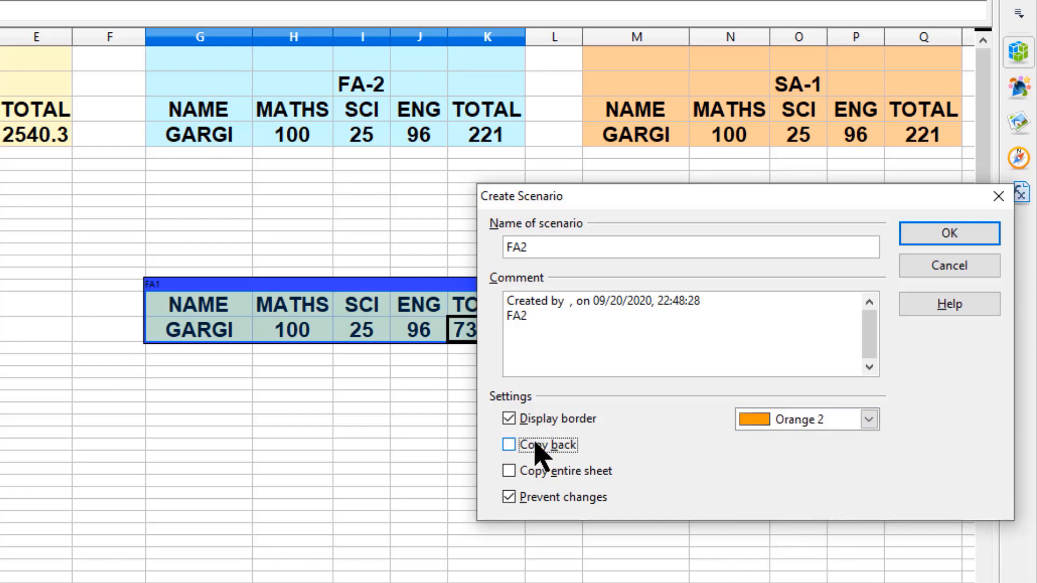
left_click(950, 233)
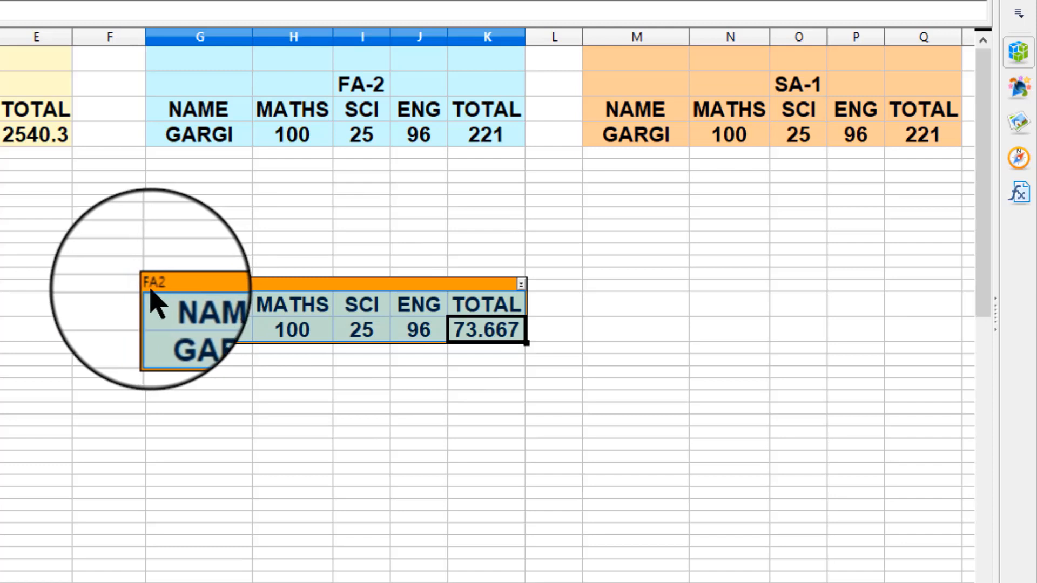
- Switch the scenario range to FA1 and then back to FA2
left_click(521, 287)
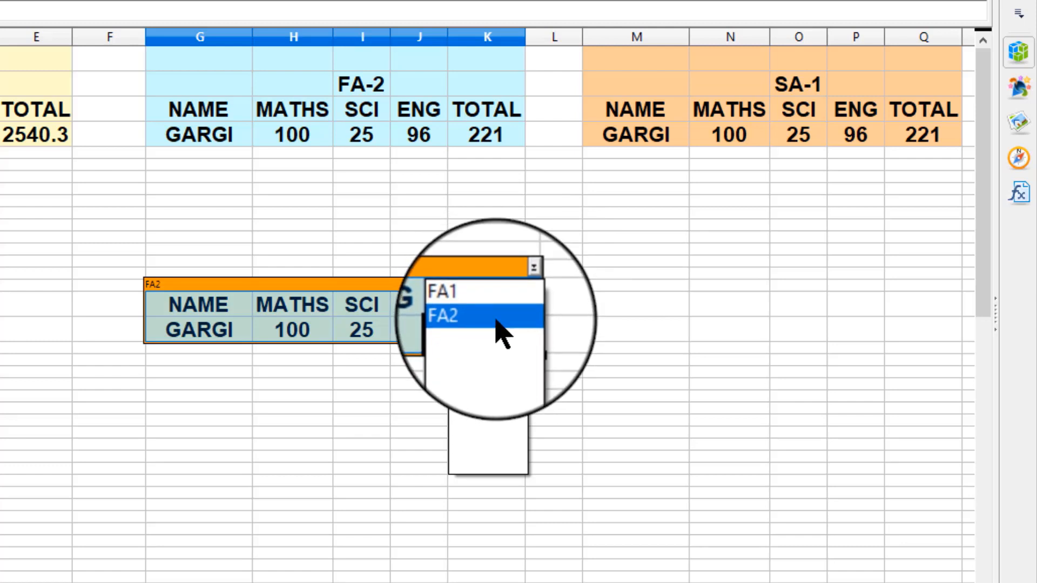
left_click(496, 300)
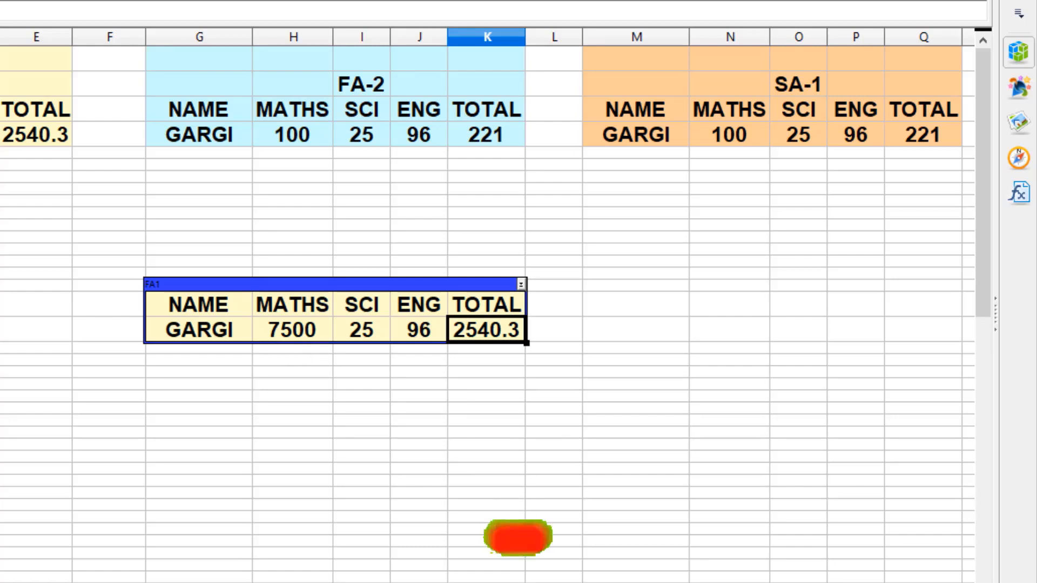
left_click(521, 285)
left_click(506, 318)
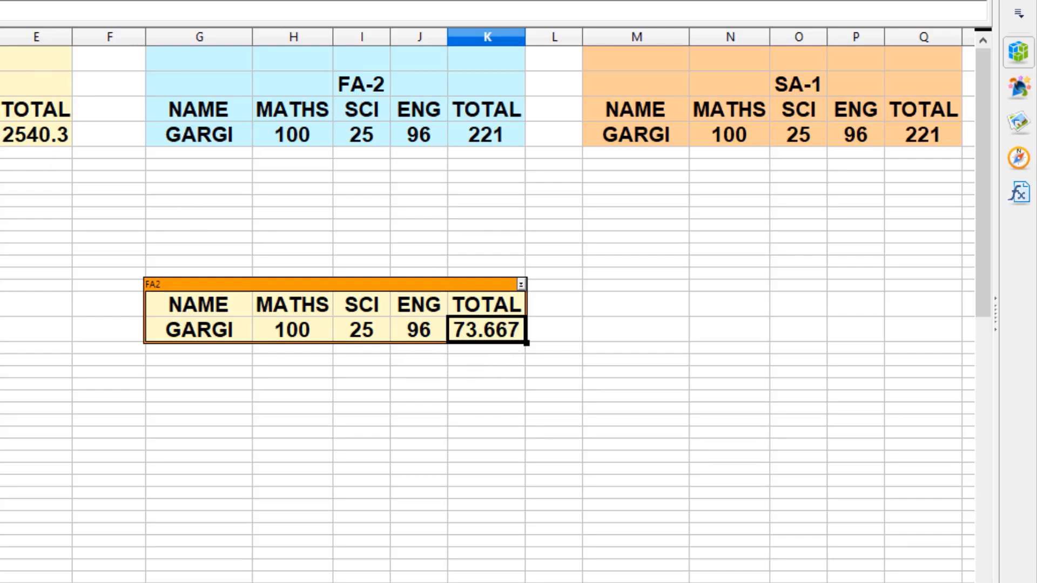
- Set the MATHS mark in the FA2 scenario range to 200
left_click_drag(0, 14, 25, 14)
left_click(361, 336)
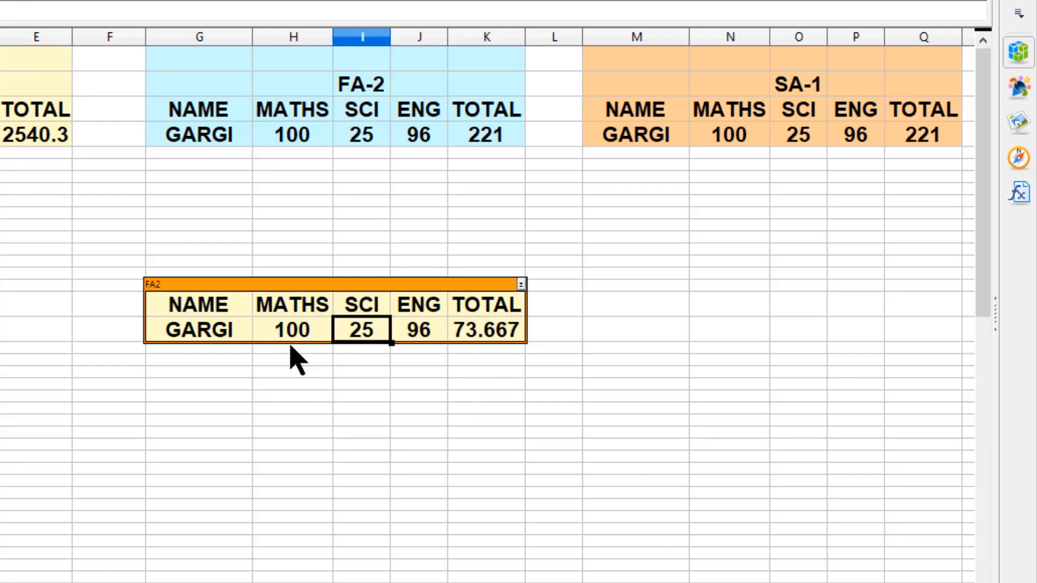
left_click(296, 332)
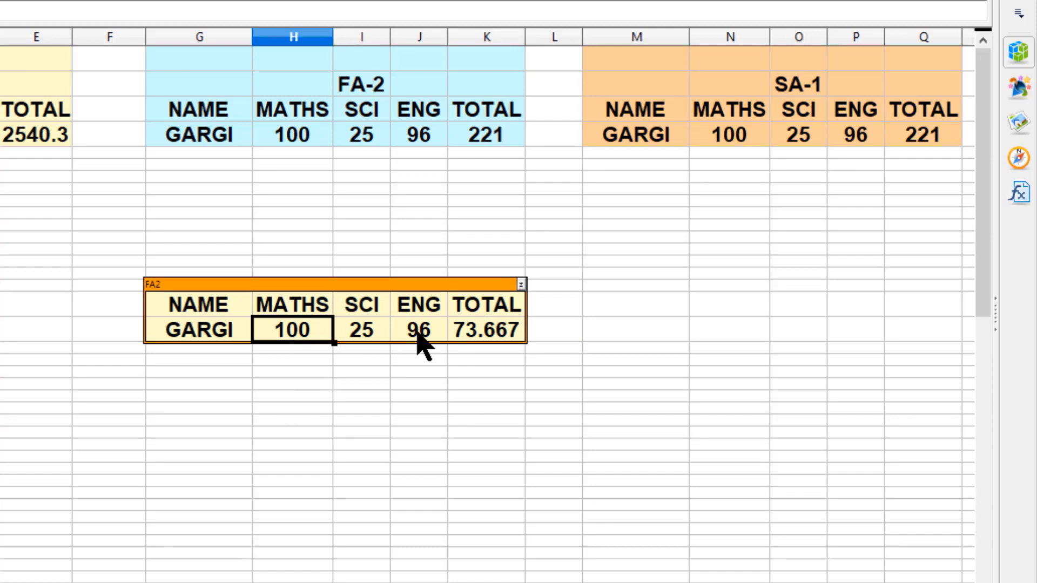
type("200")
left_click(357, 336)
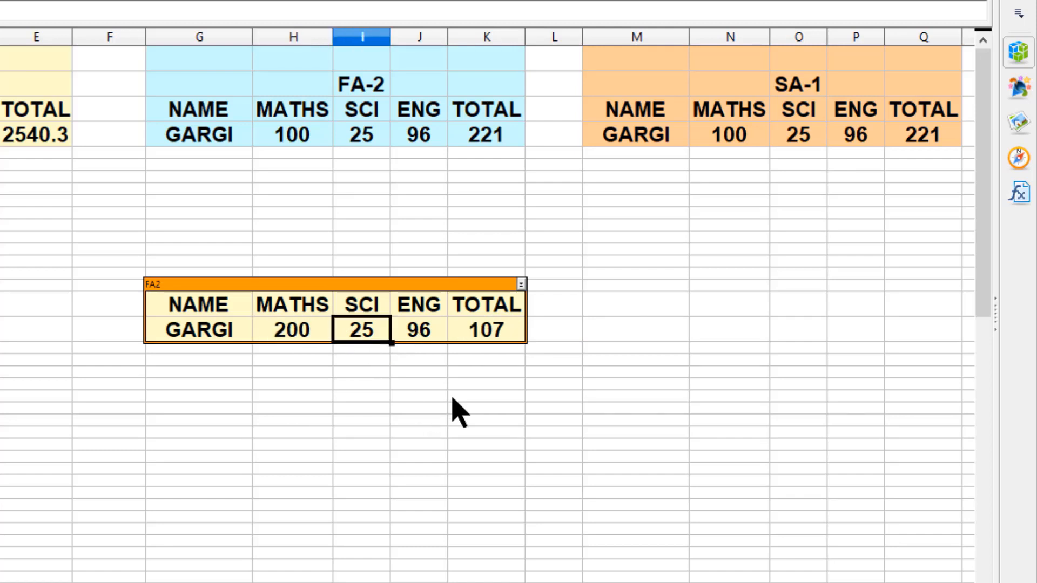
- Set the SCI mark in the FA2 scenario range to 85
type("85")
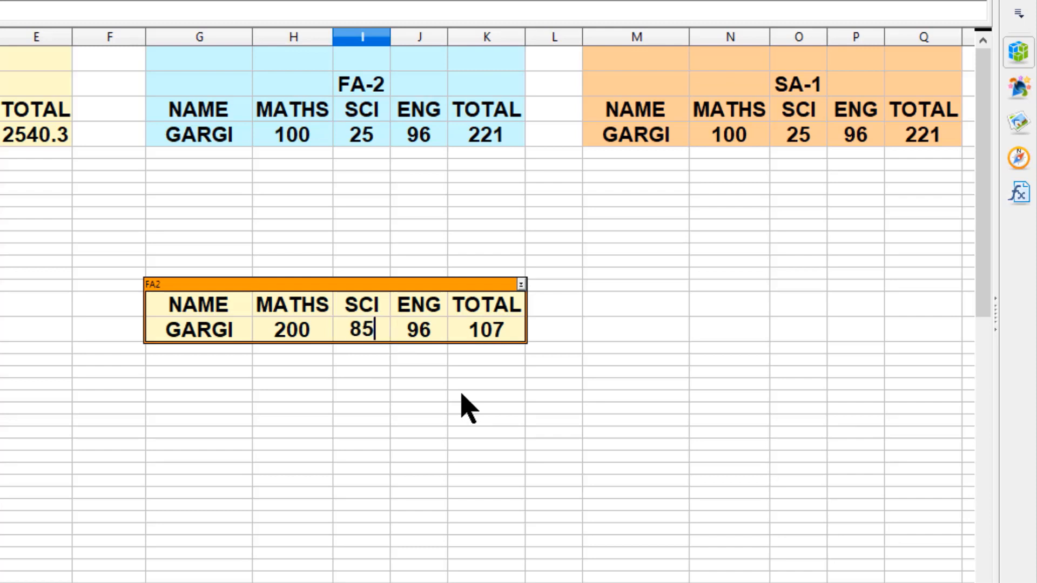
left_click(407, 354)
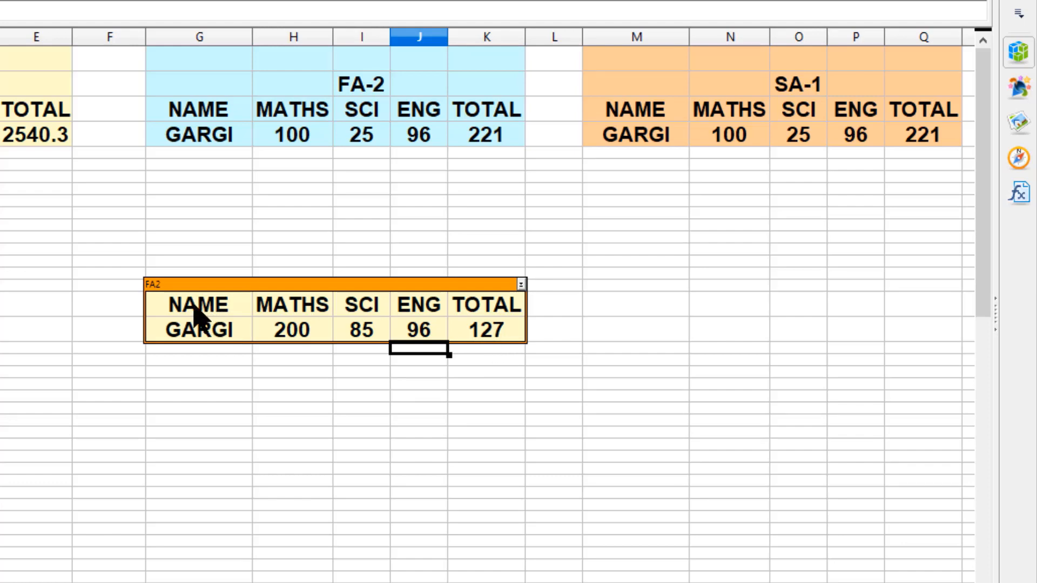
- Select the scenario table and start creating a new scenario named SA1
left_click_drag(203, 308, 481, 342)
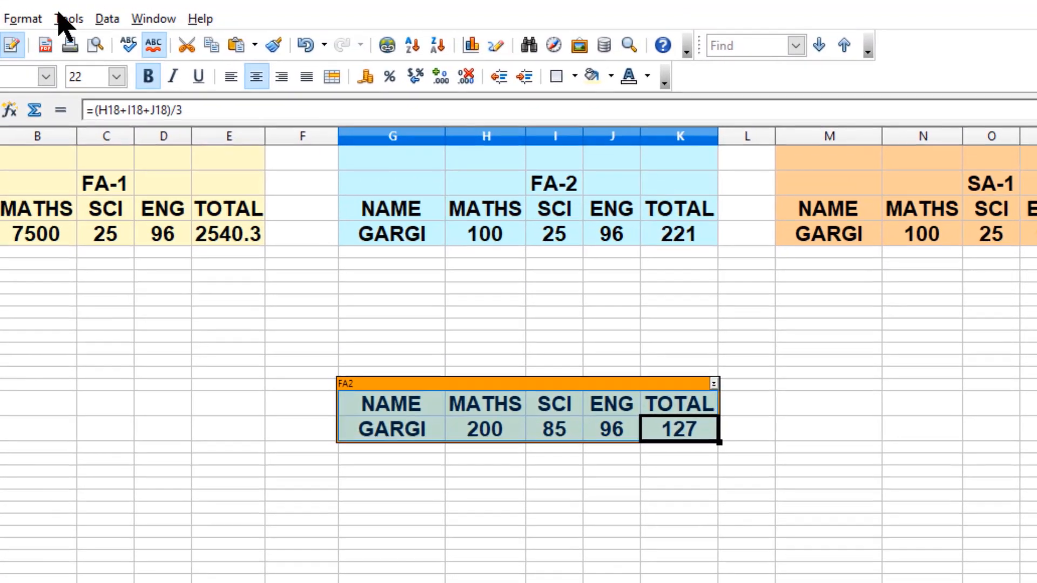
left_click(69, 19)
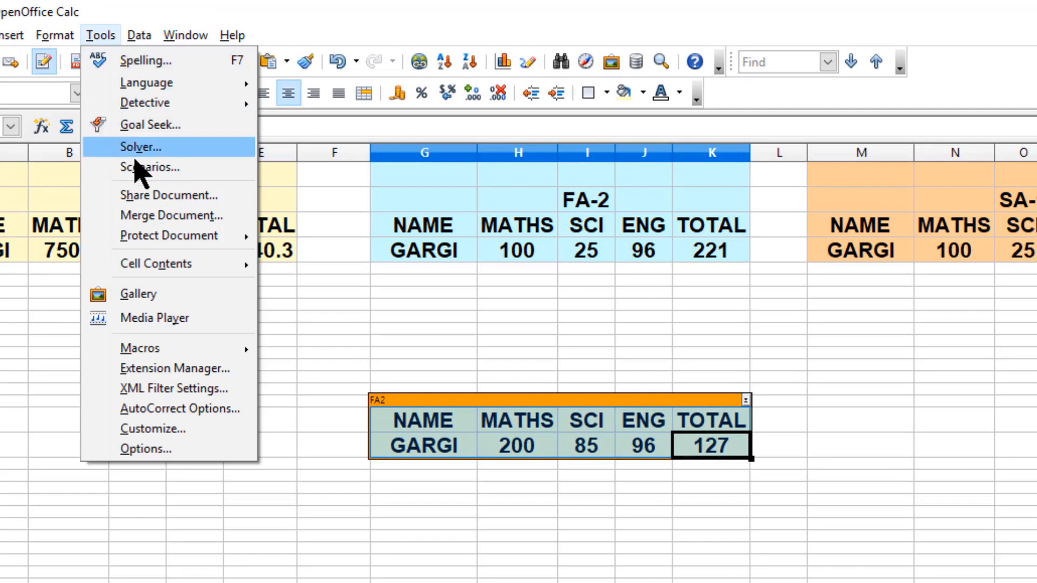
left_click(103, 151)
left_click(502, 280)
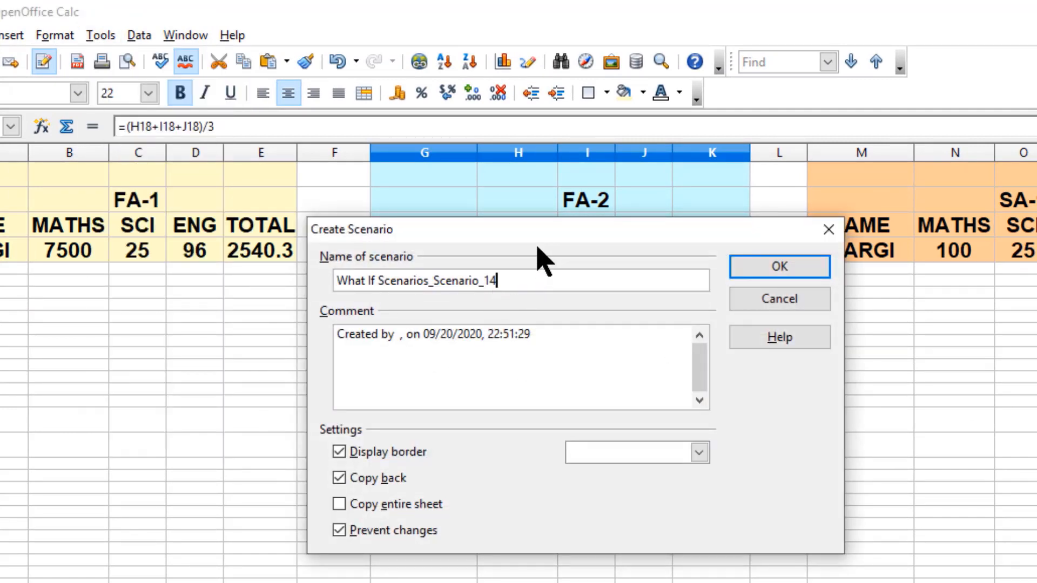
key("ctrl+a")
type("SA1")
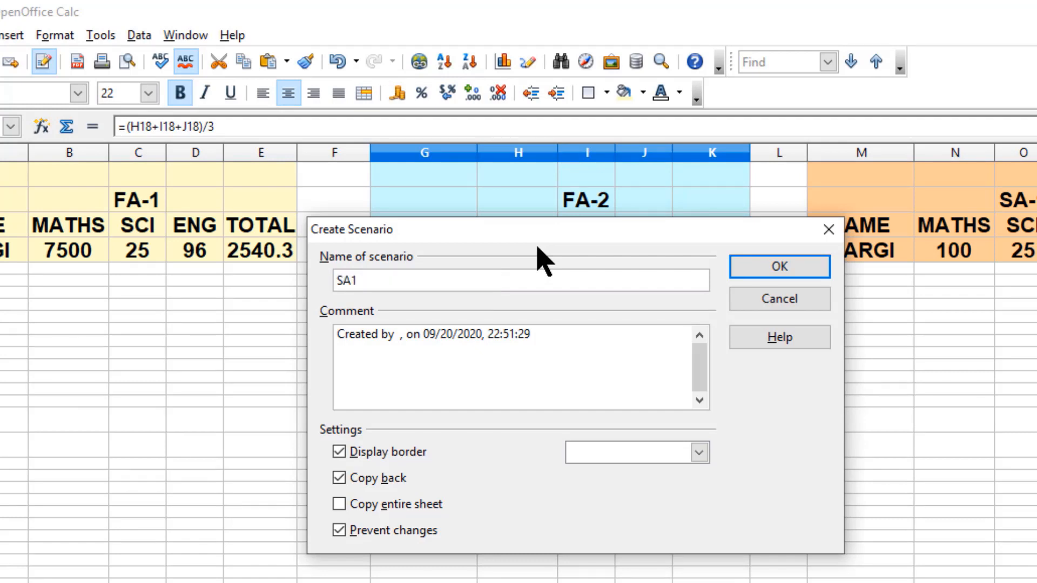
- Add SA1 as a new line in the comment and choose Purple 2 as the border color
left_click(572, 347)
type("SA1")
left_click(699, 453)
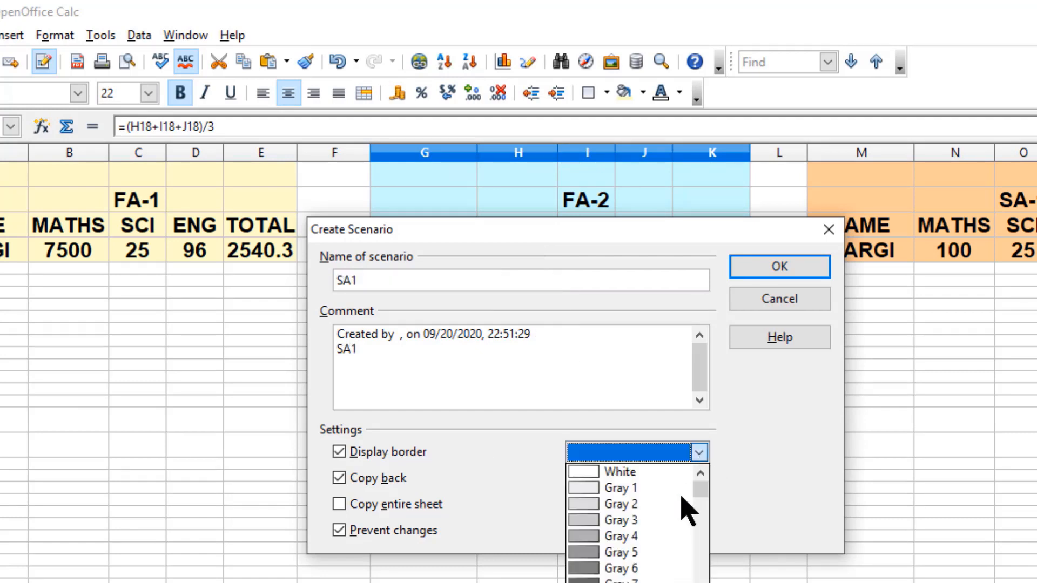
scroll(685, 497, "down", 12)
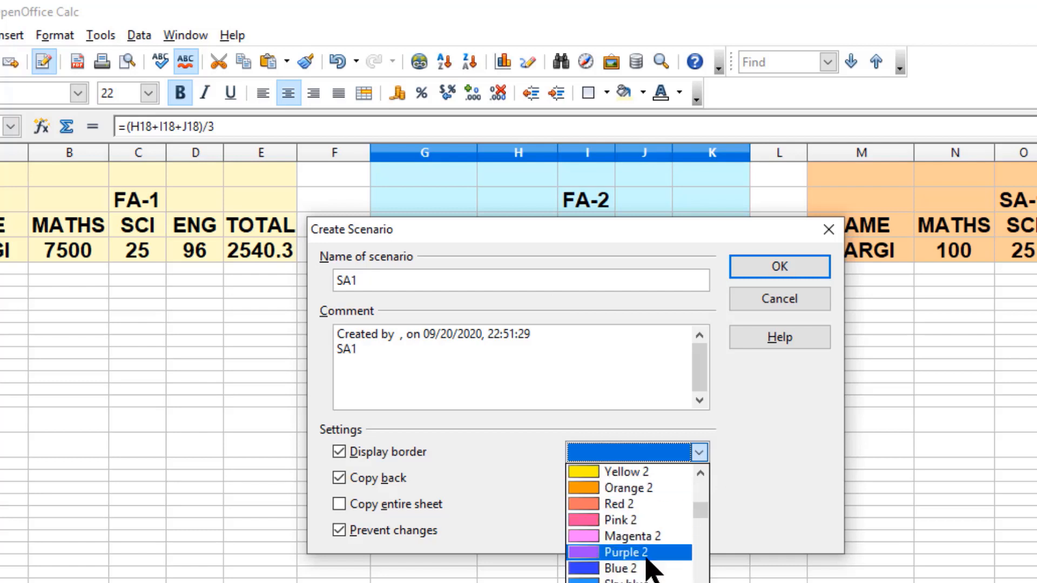
left_click(649, 555)
- Turn off Copy back and try to confirm the scenario
left_click(383, 478)
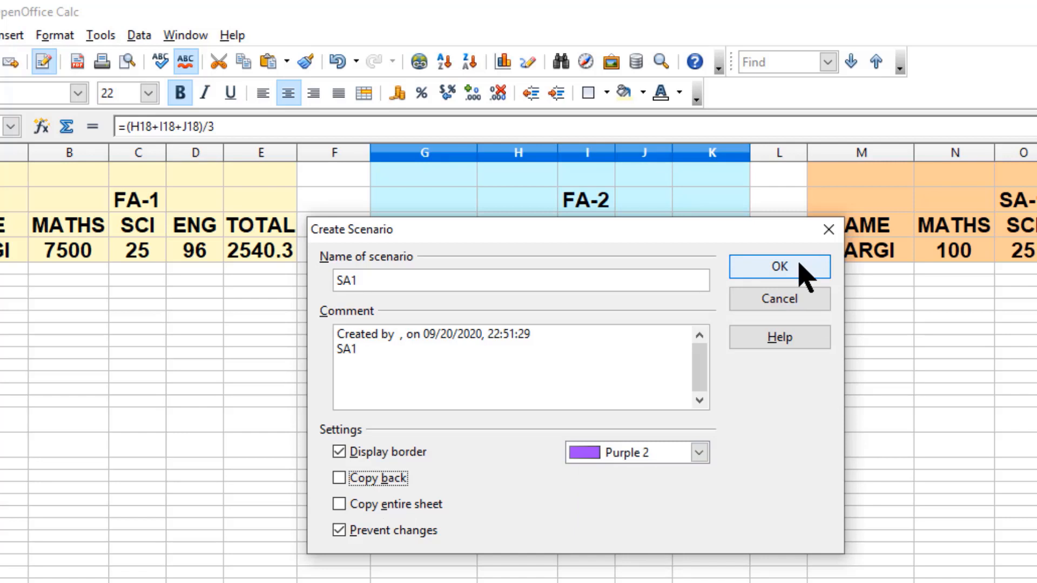
left_click(733, 267)
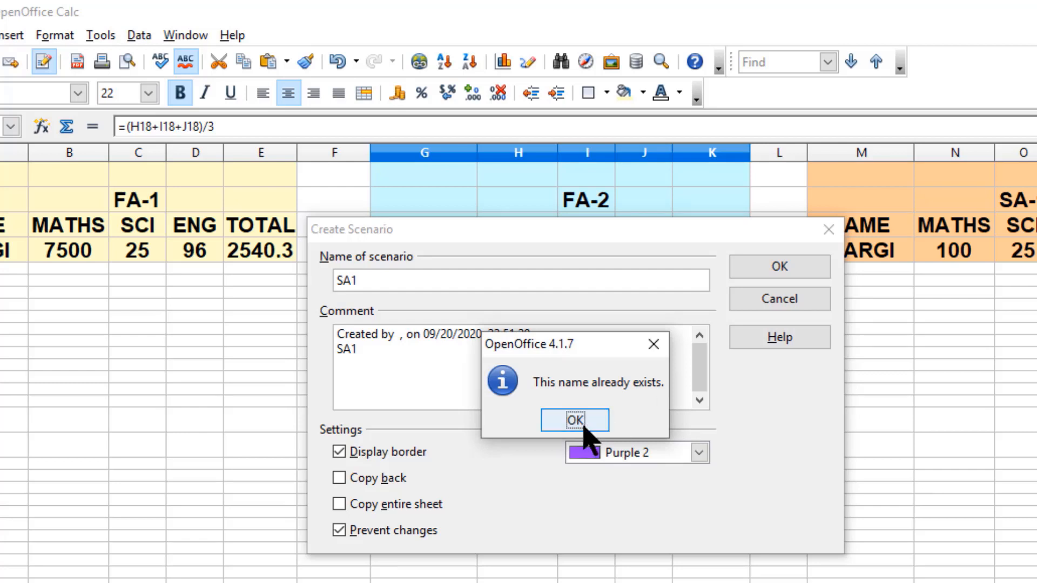
left_click(576, 421)
- Rename the new scenario to RESULT and confirm it
key("BackSpace")
key("BackSpace")
key("BackSpace")
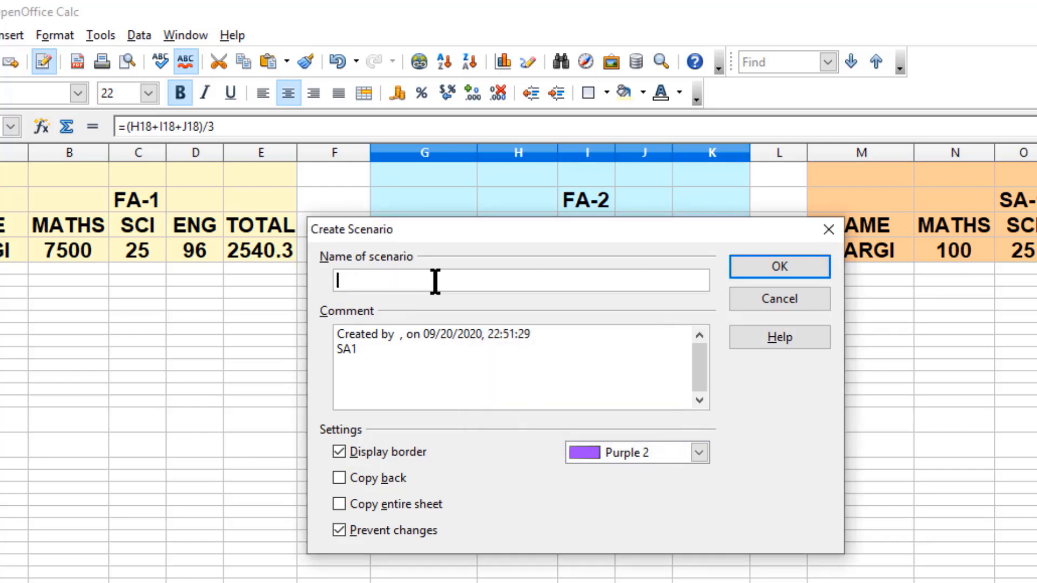
type("RESULT")
left_click(789, 274)
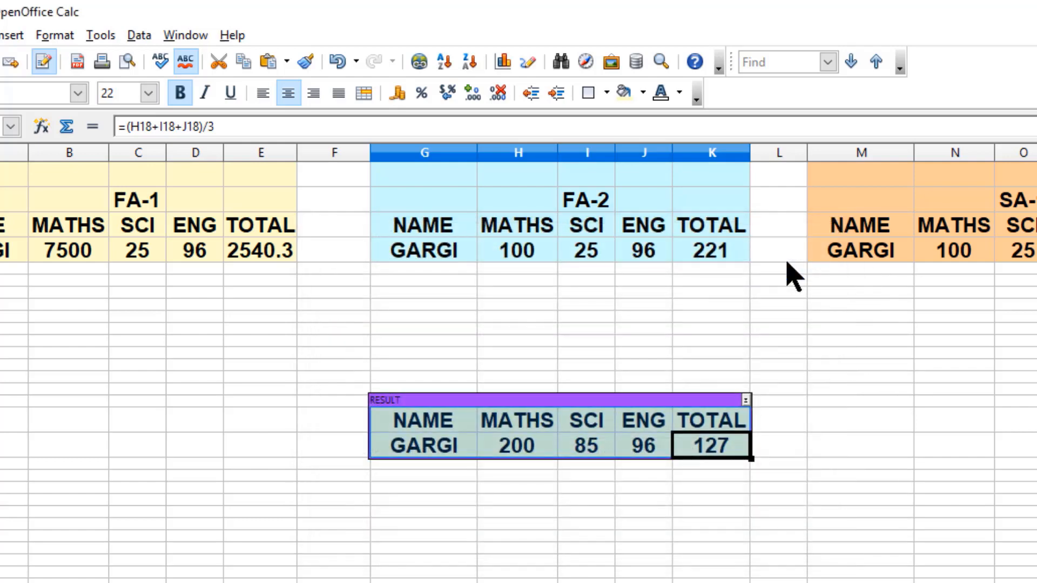
- Switch the scenario range between FA1, FA2 and RESULT in turn
left_click(746, 400)
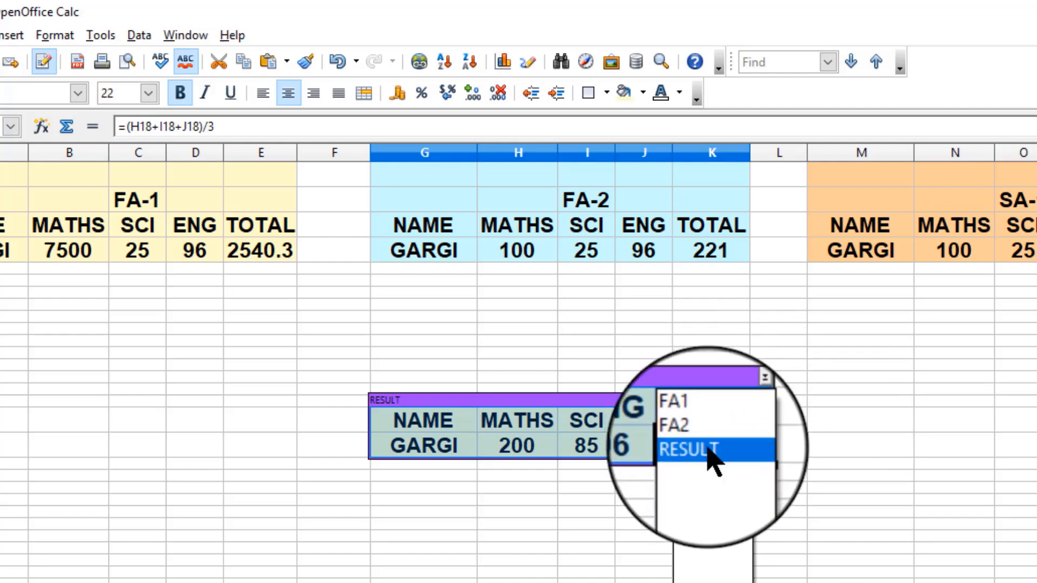
left_click(708, 417)
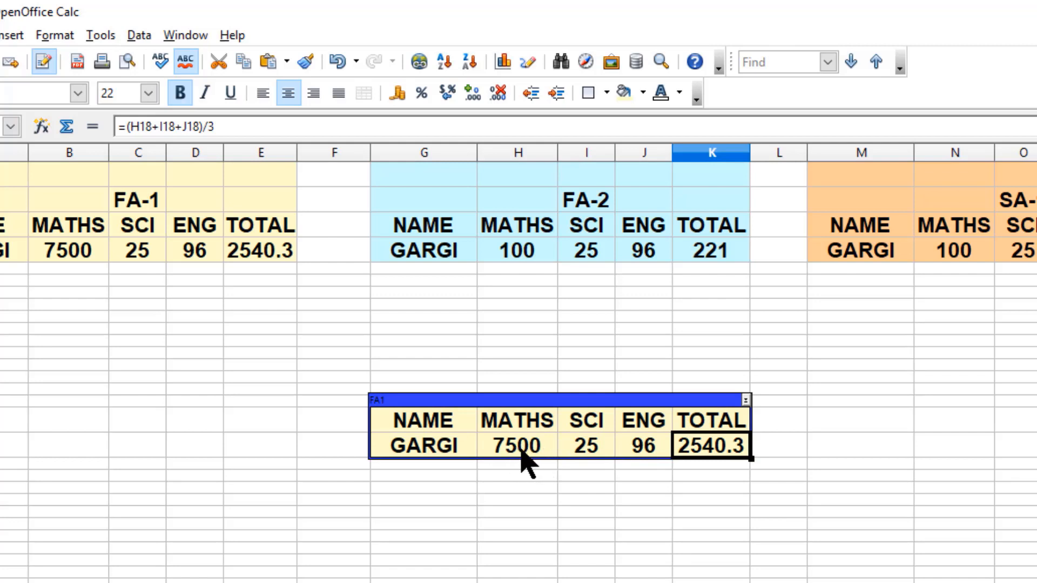
left_click(746, 401)
left_click(735, 431)
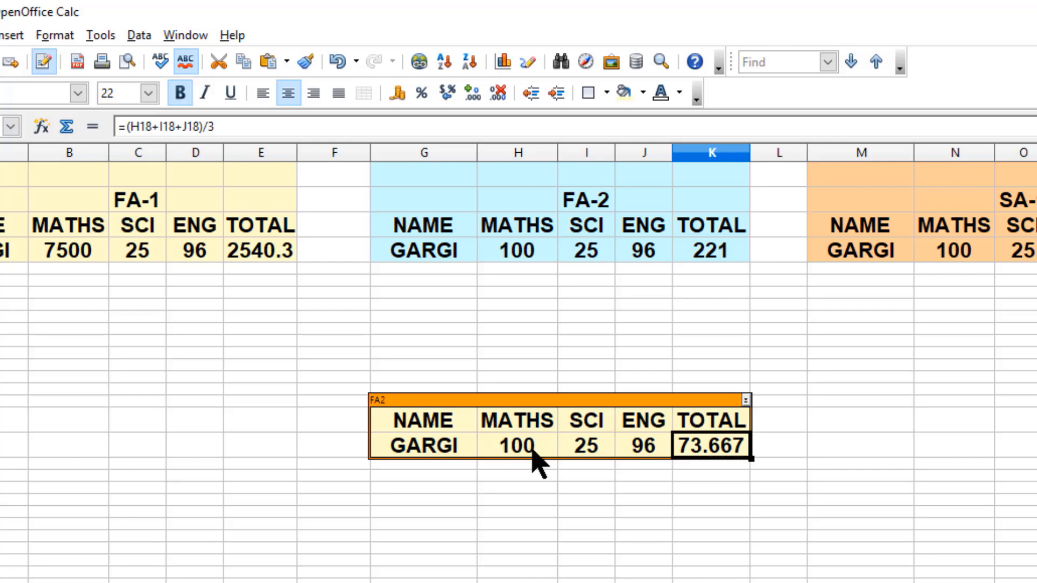
left_click(746, 401)
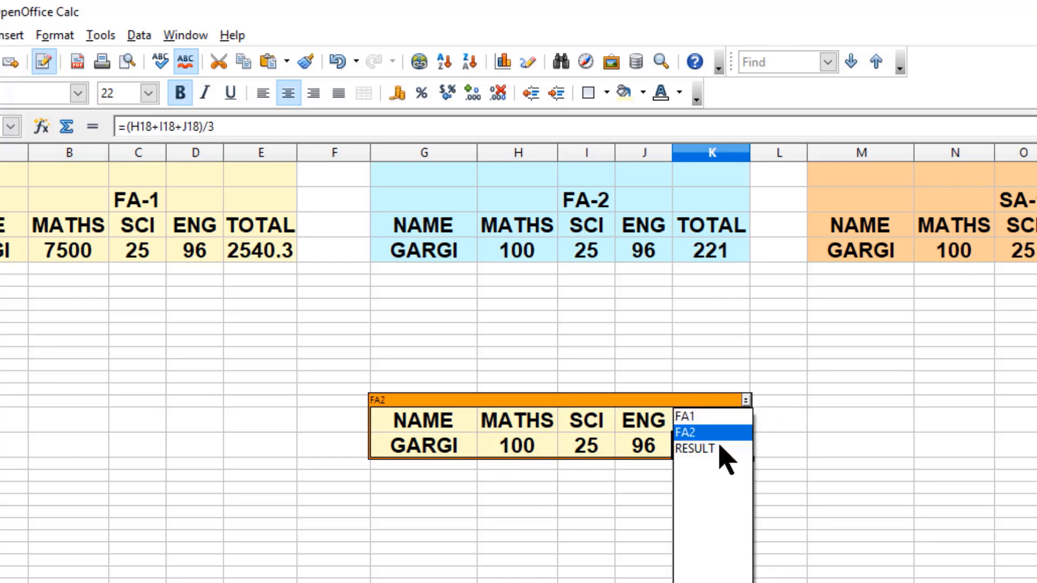
left_click(702, 449)
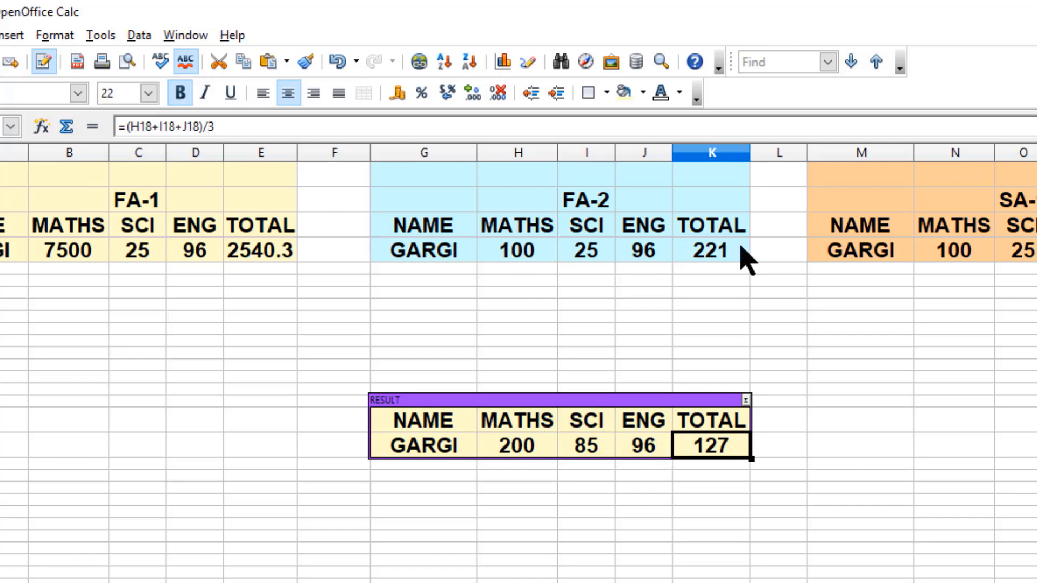
left_click(746, 401)
left_click(726, 432)
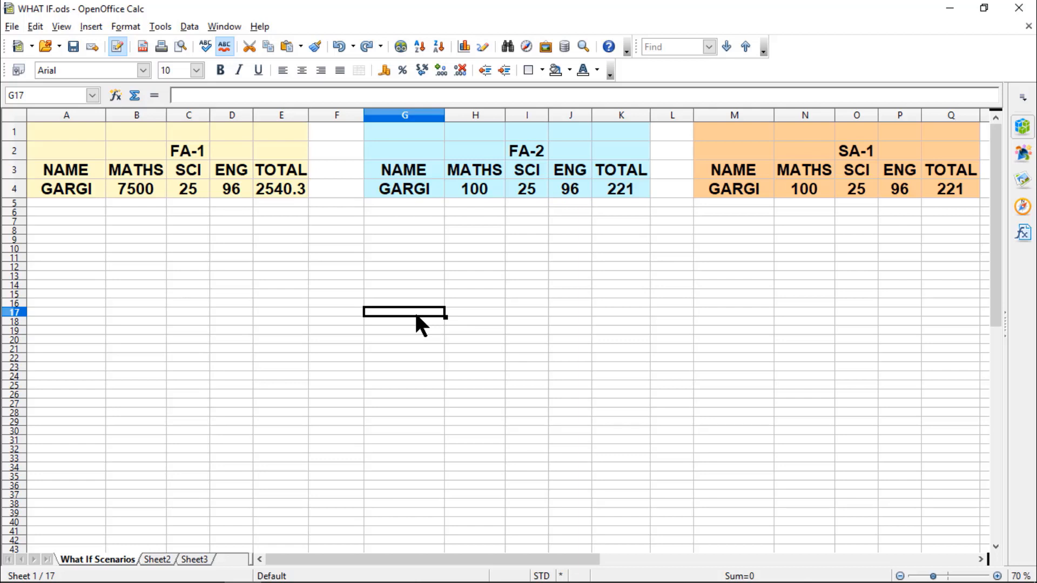
- Redo the entry of the values 98, 88 and 95 in row 15 below the FA-2 table
left_click_drag(75, 175, 251, 188)
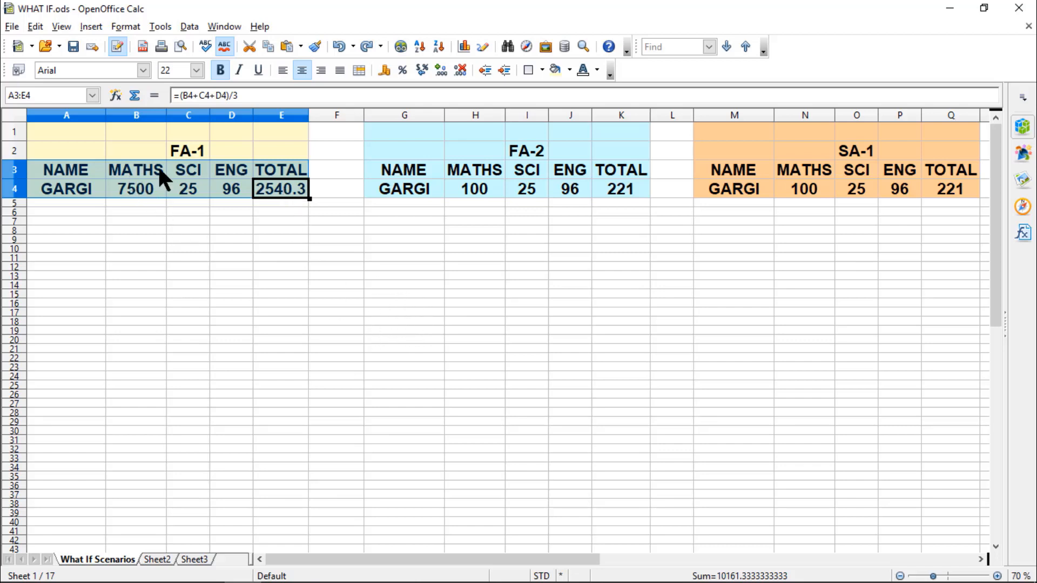
left_click(401, 294)
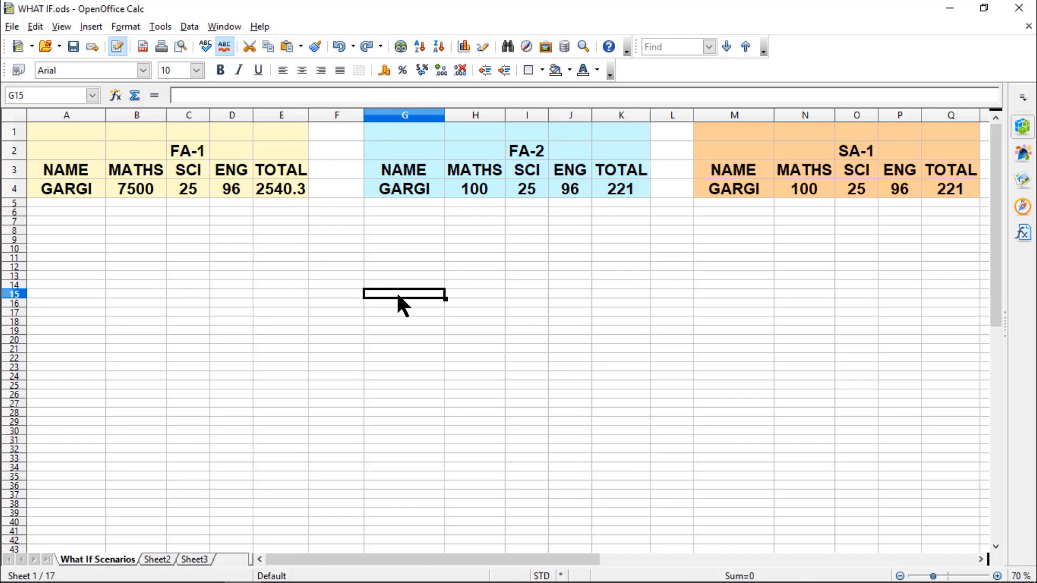
key("ctrl+y")
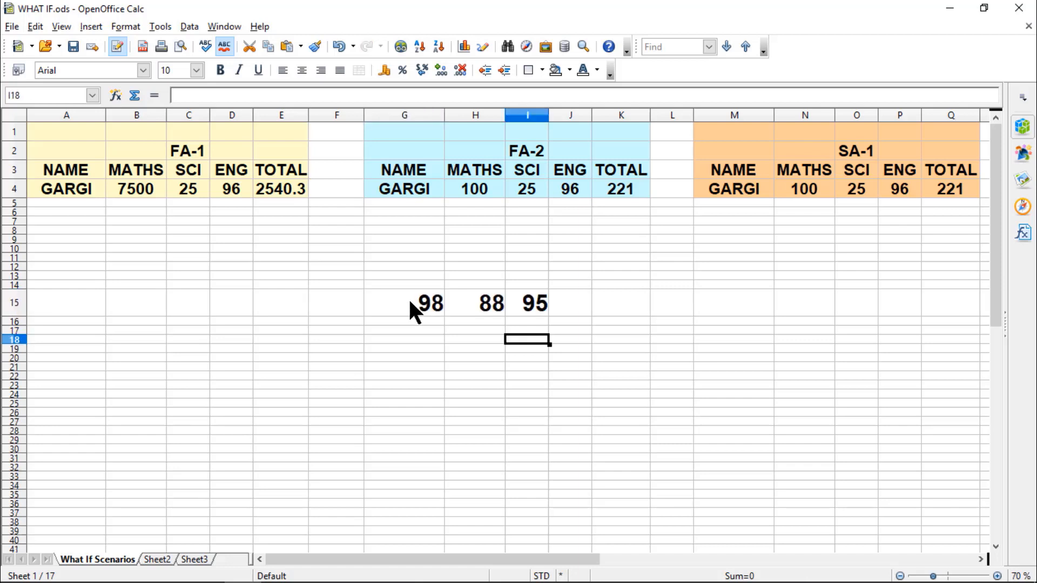
- Apply Multiple Operations to G15:I16 with E4 as the formula cell and B4 as the row input cell
left_click_drag(386, 303, 540, 304)
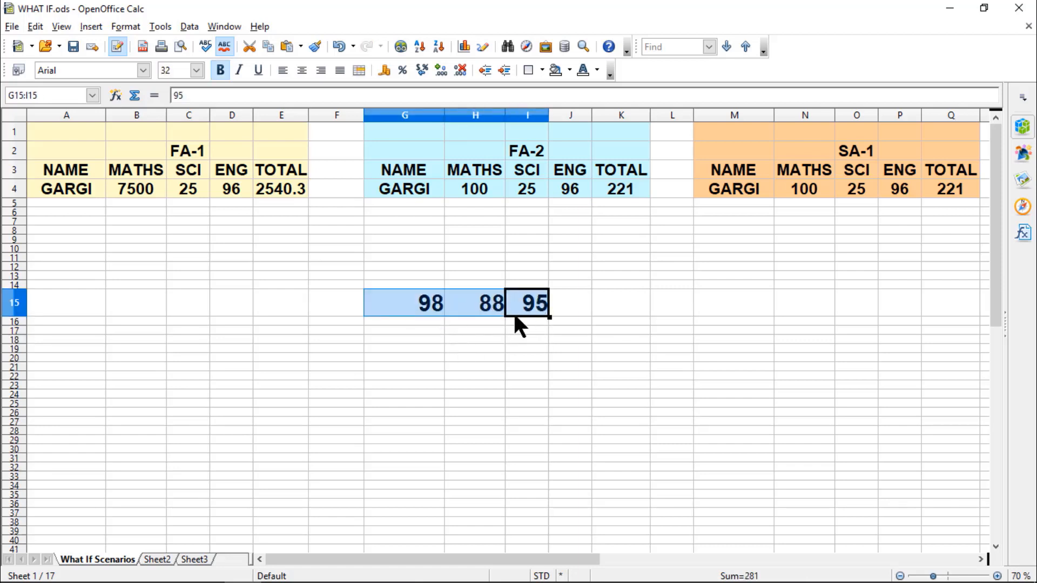
left_click(477, 314)
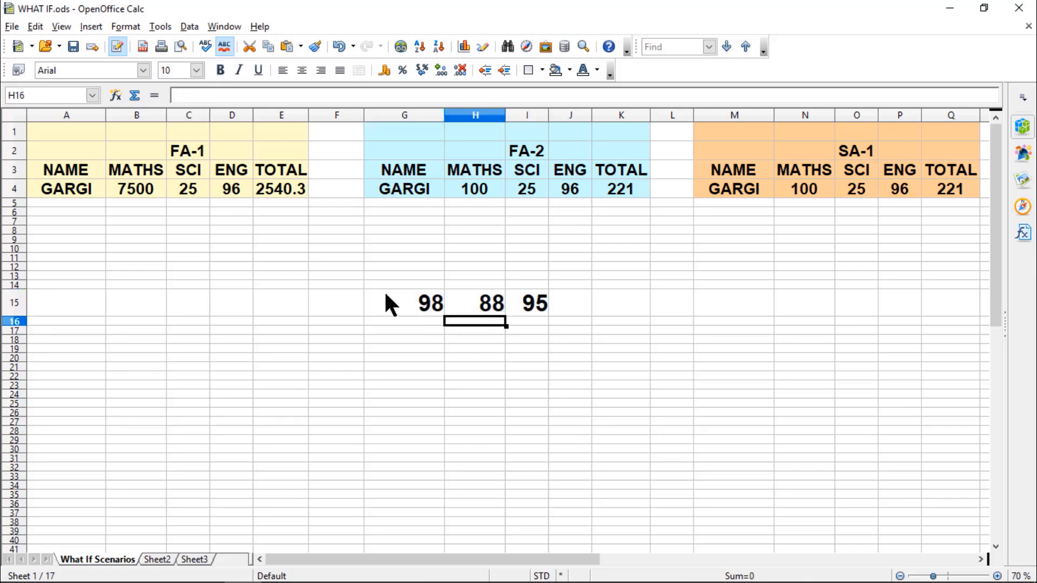
left_click_drag(387, 301, 521, 319)
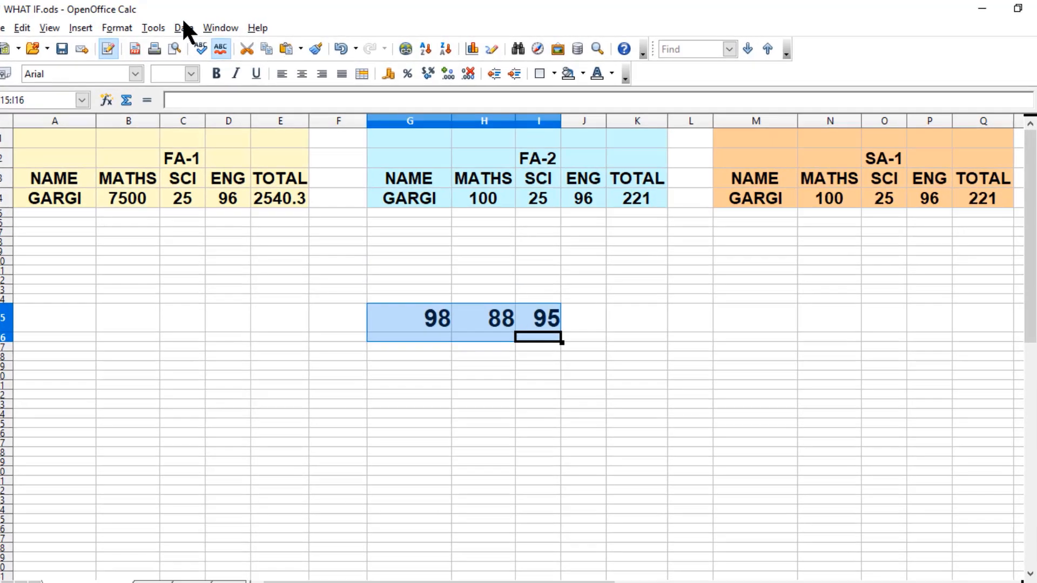
left_click(189, 26)
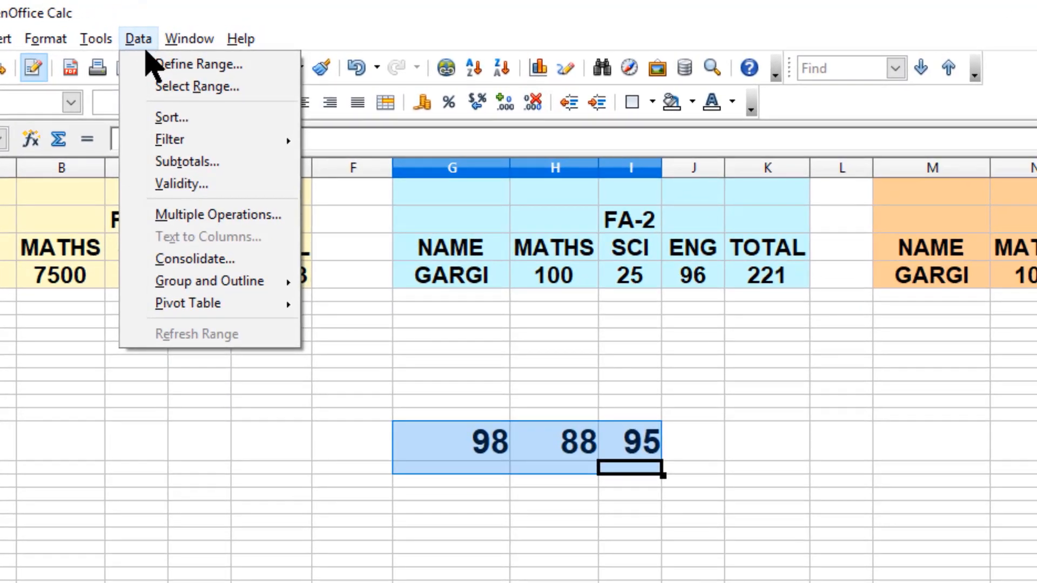
left_click(208, 214)
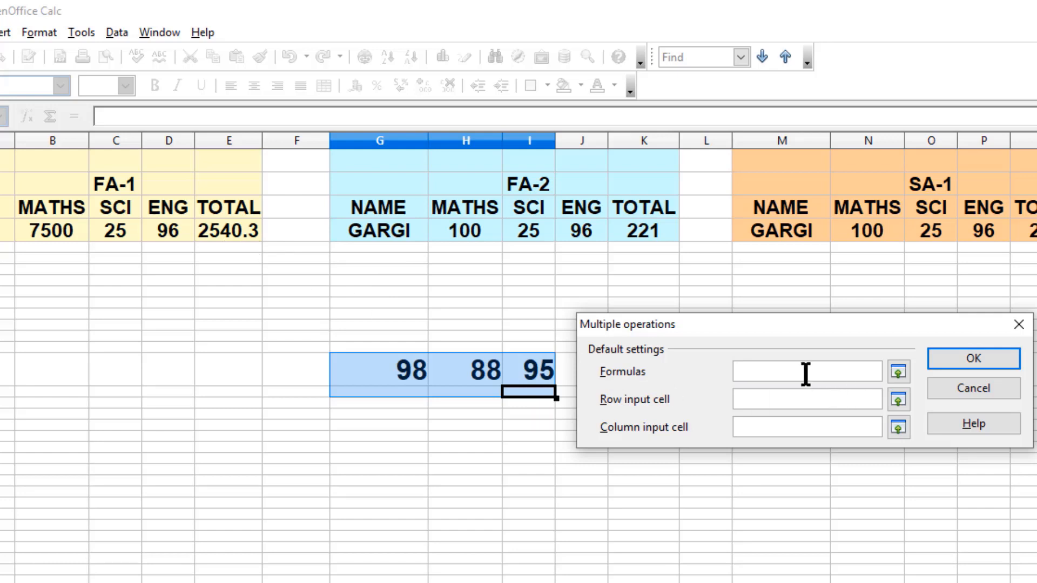
left_click(229, 234)
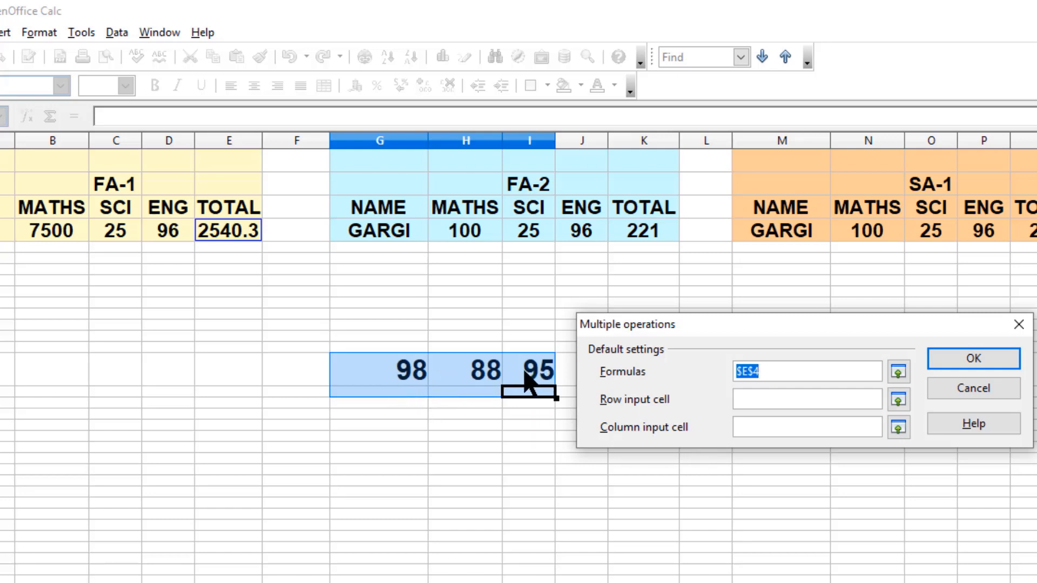
left_click(753, 400)
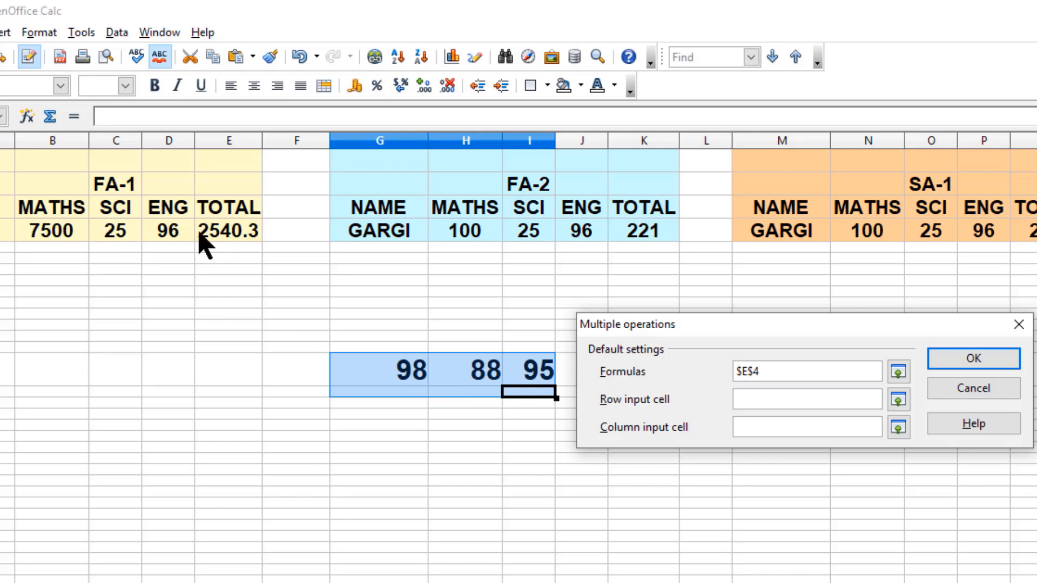
left_click(63, 237)
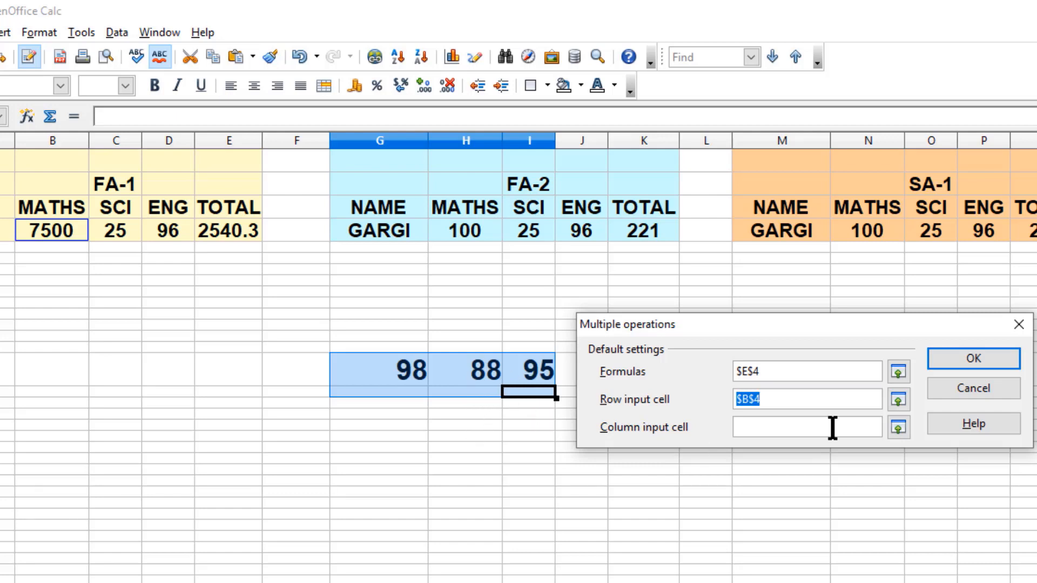
left_click(975, 359)
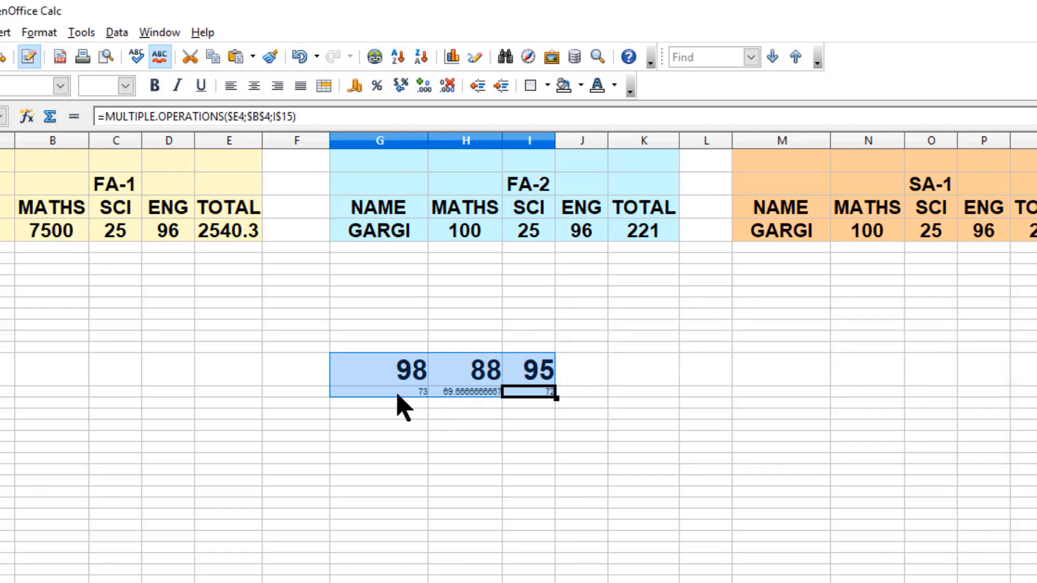
- Inspect the MULTIPLE.OPERATIONS formulas in the result cells G16 to I16
left_click_drag(398, 395, 549, 397)
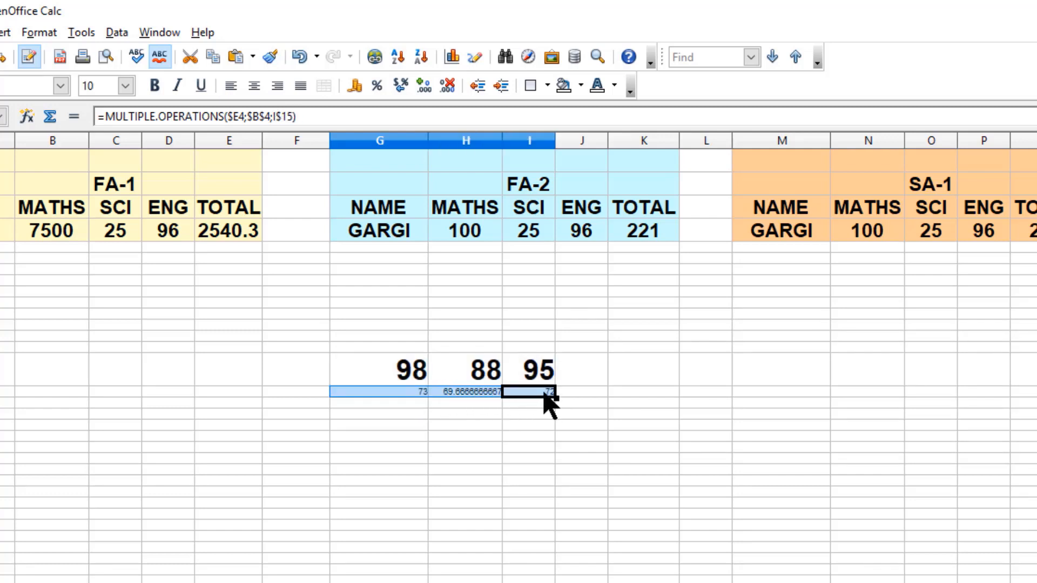
left_click(536, 477)
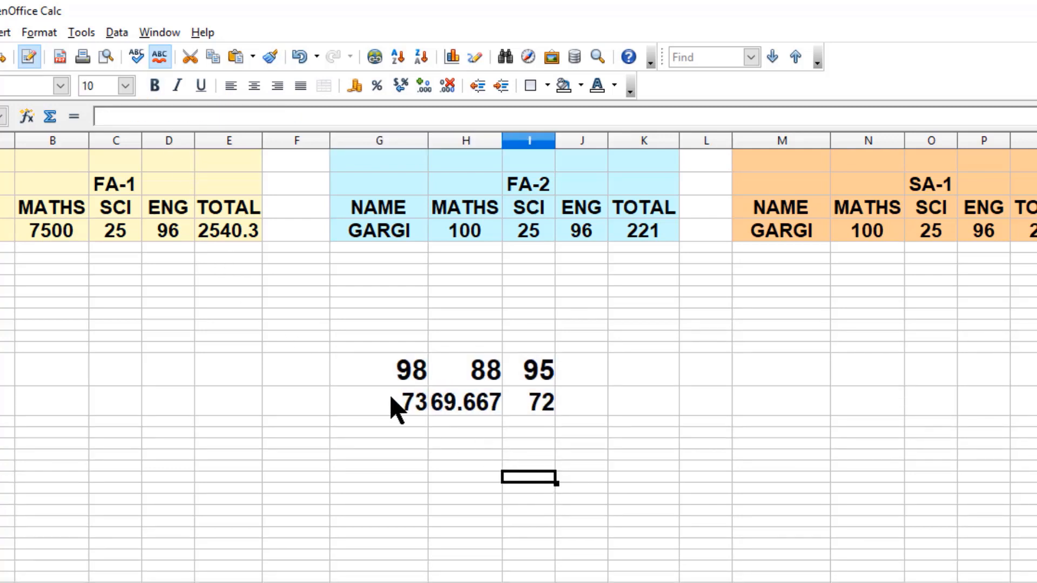
left_click(391, 399)
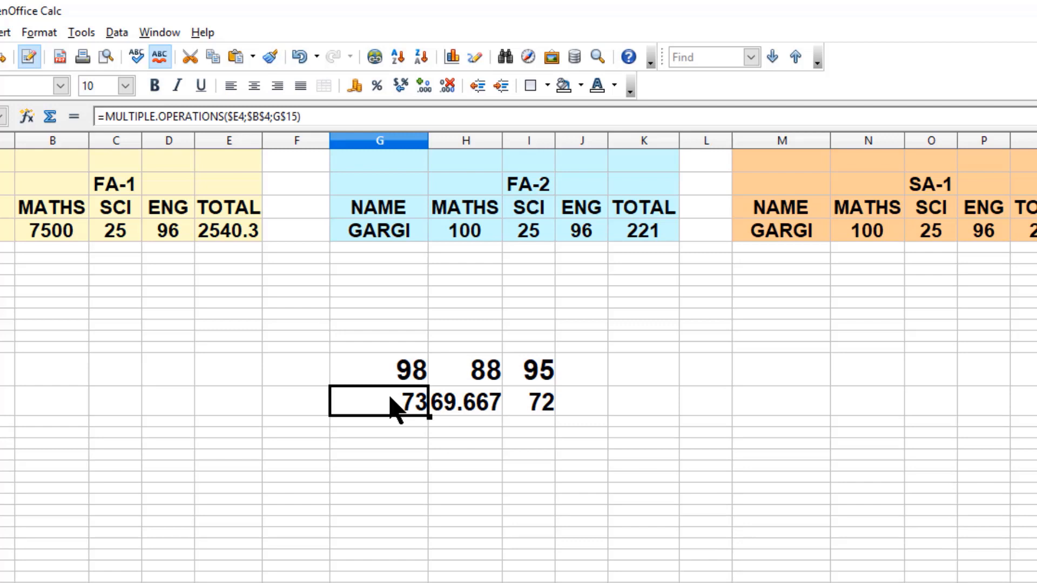
left_click(480, 416)
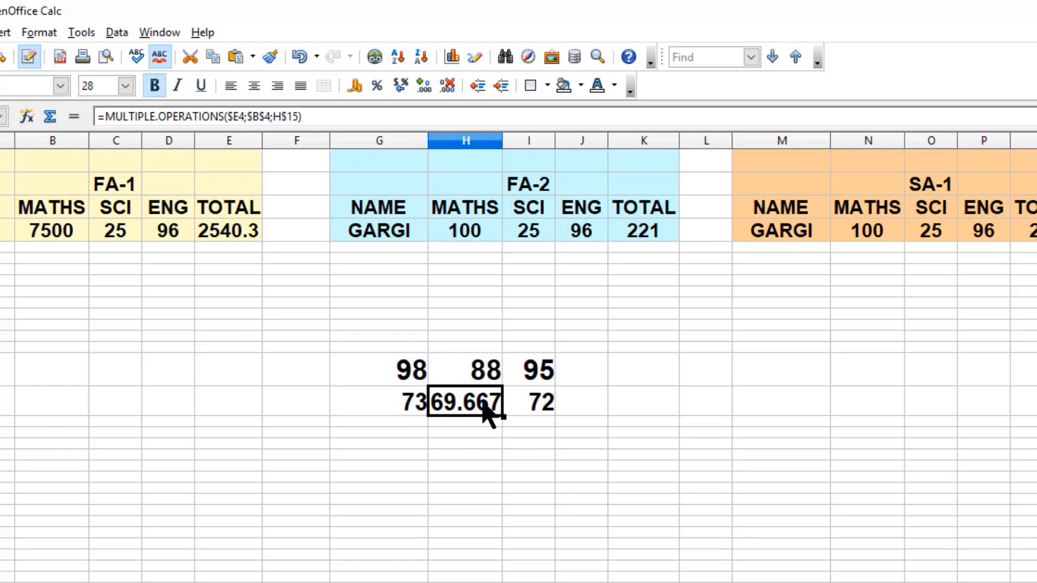
left_click(522, 416)
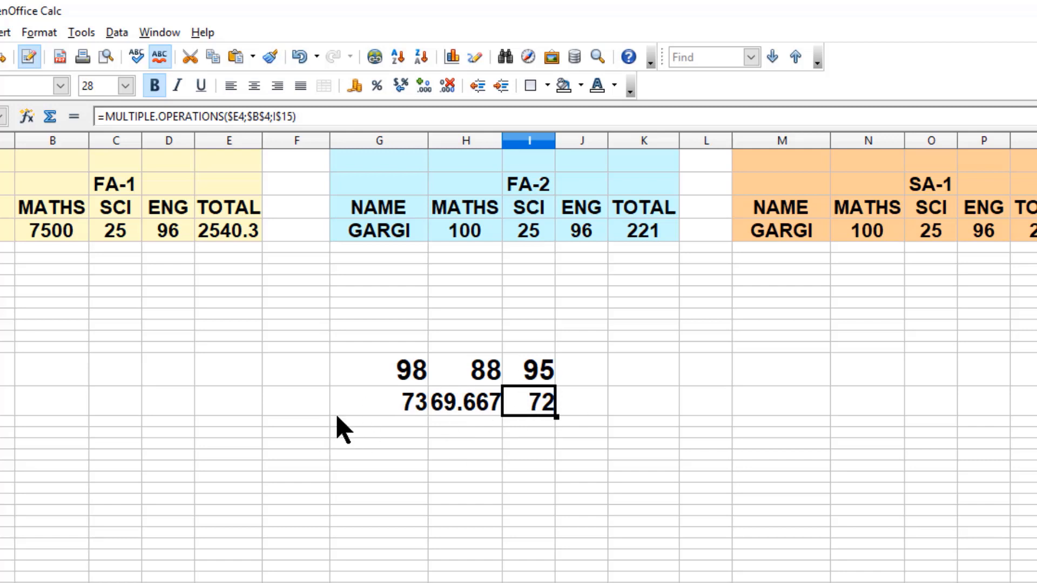
- Set the FA-1 MATHS mark in B4 to 98 and check the total and Multiple Operations results
left_click_drag(394, 412, 542, 410)
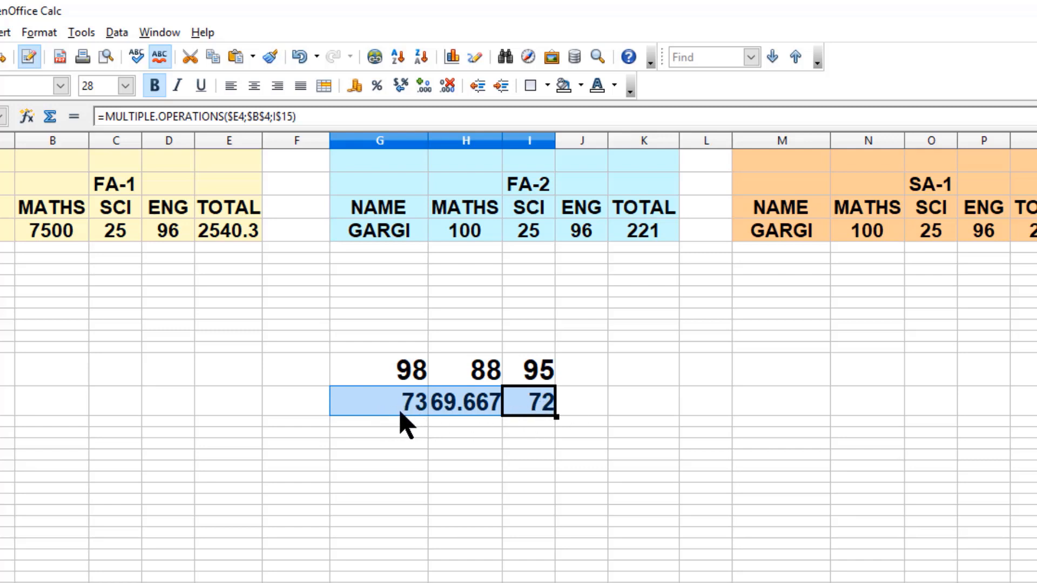
left_click(61, 228)
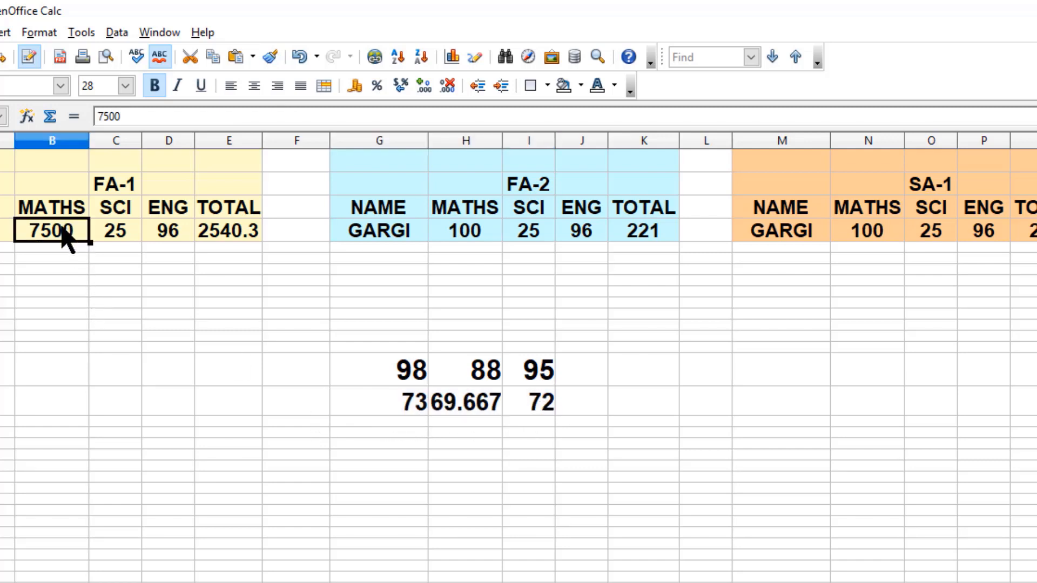
type("98")
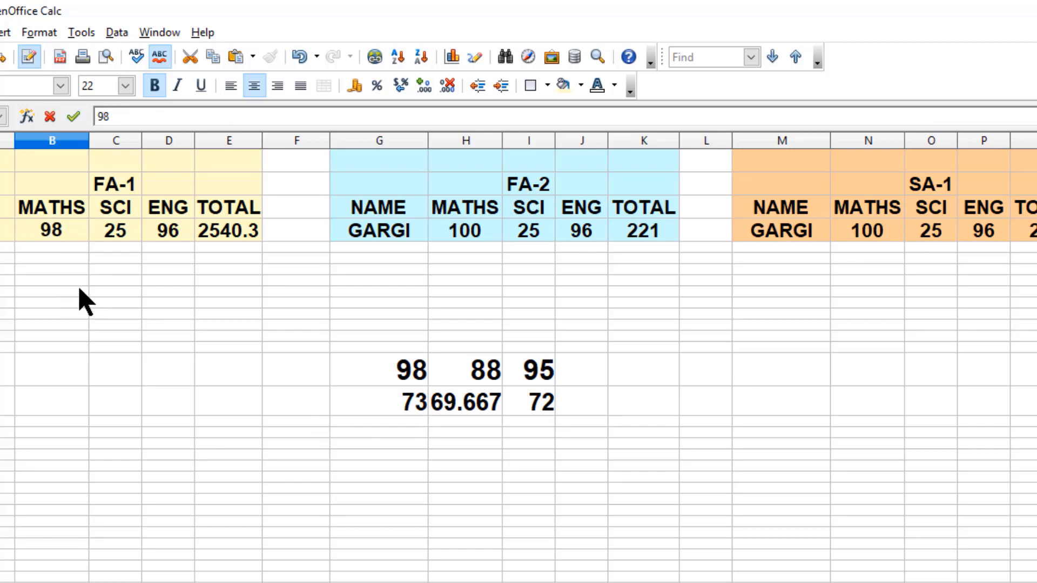
key("Return")
left_click(245, 238)
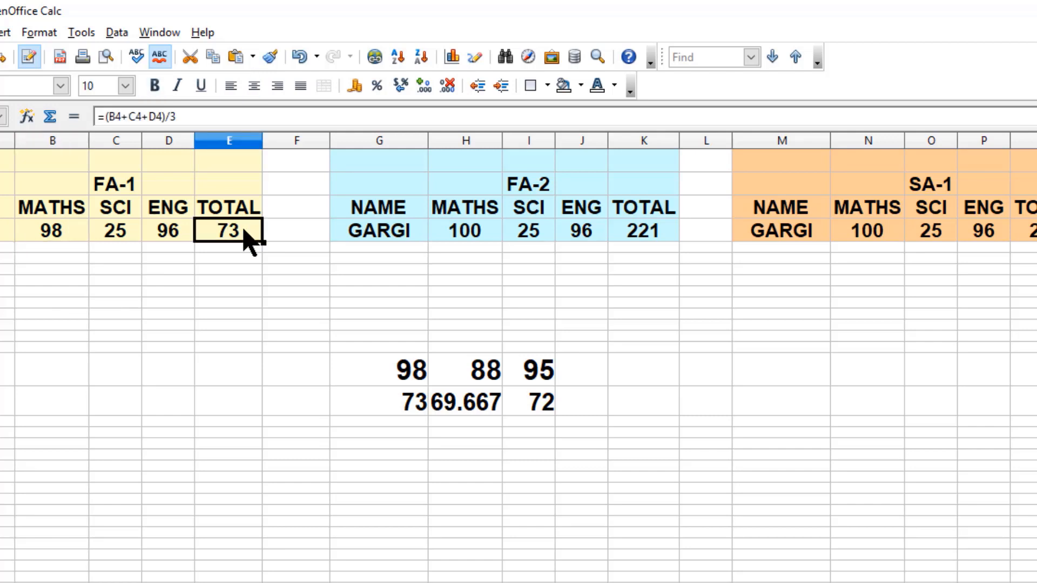
left_click(426, 411)
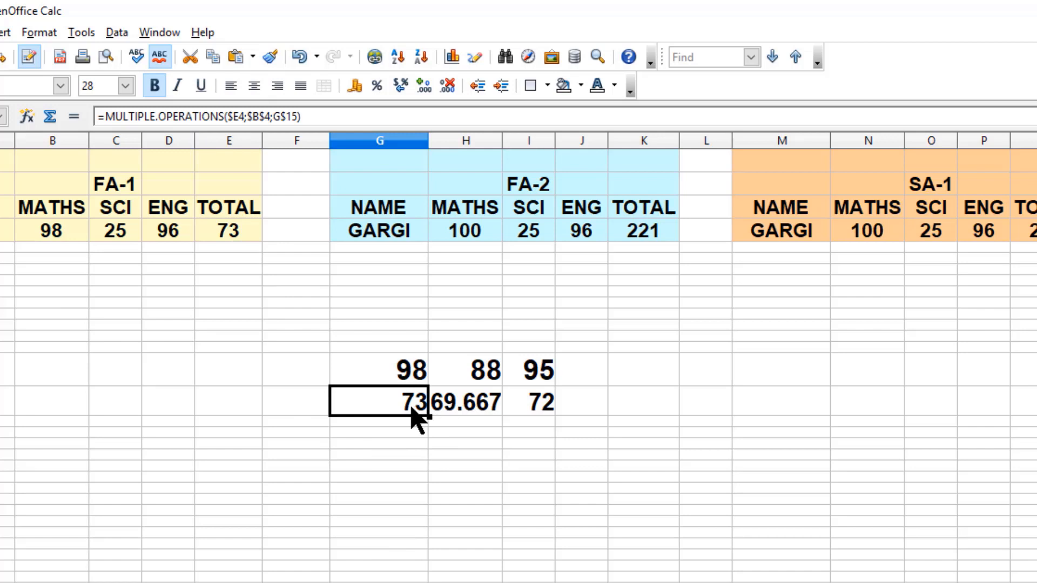
- Enter the values 78, 98 and 87 down column B in rows 15 to 17 below the FA-1 table
left_click_drag(359, 357, 546, 404)
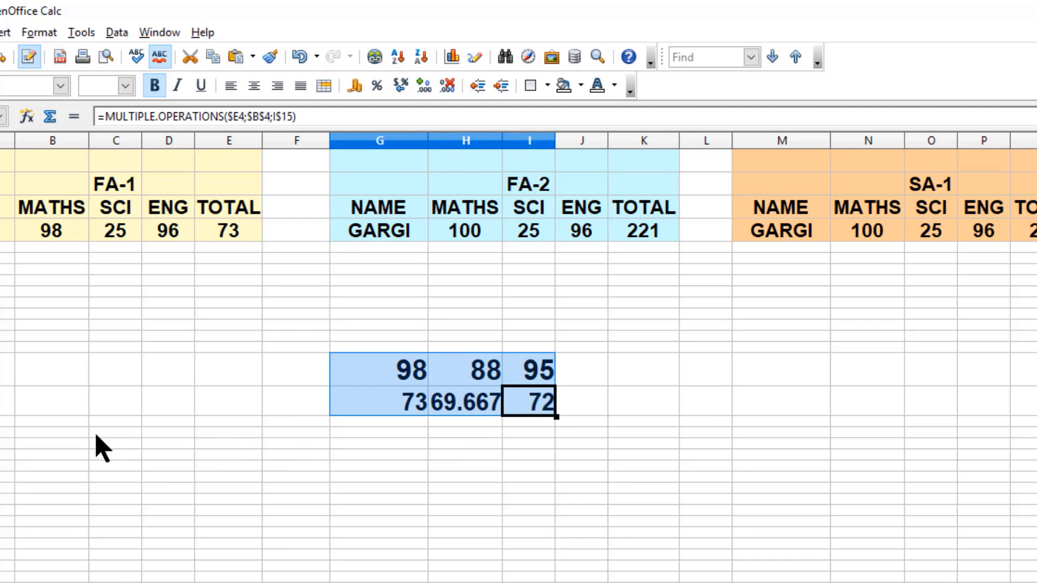
left_click(50, 373)
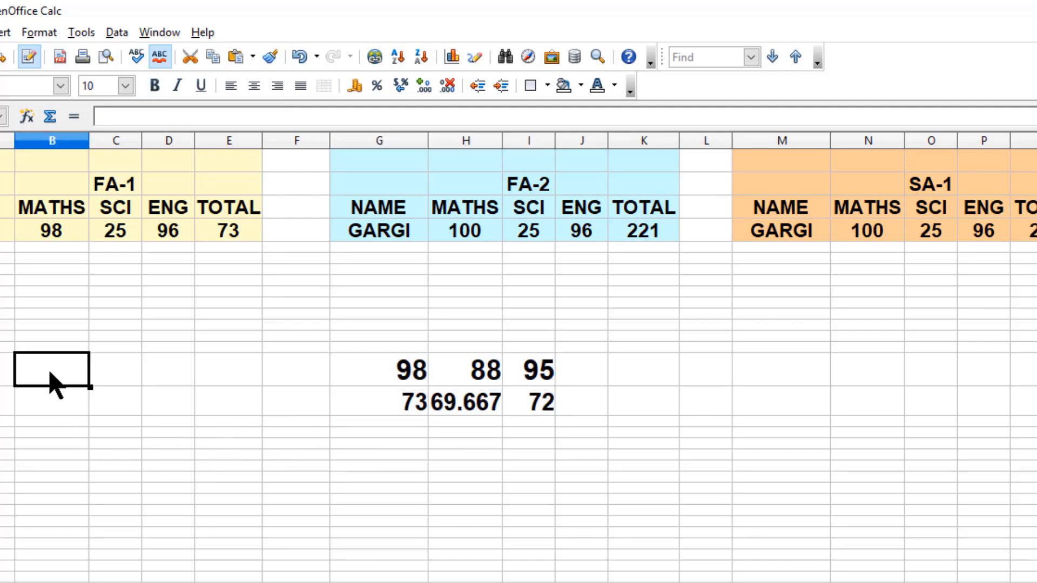
type("78")
key("Return")
type("98")
key("Return")
type("87")
key("Tab")
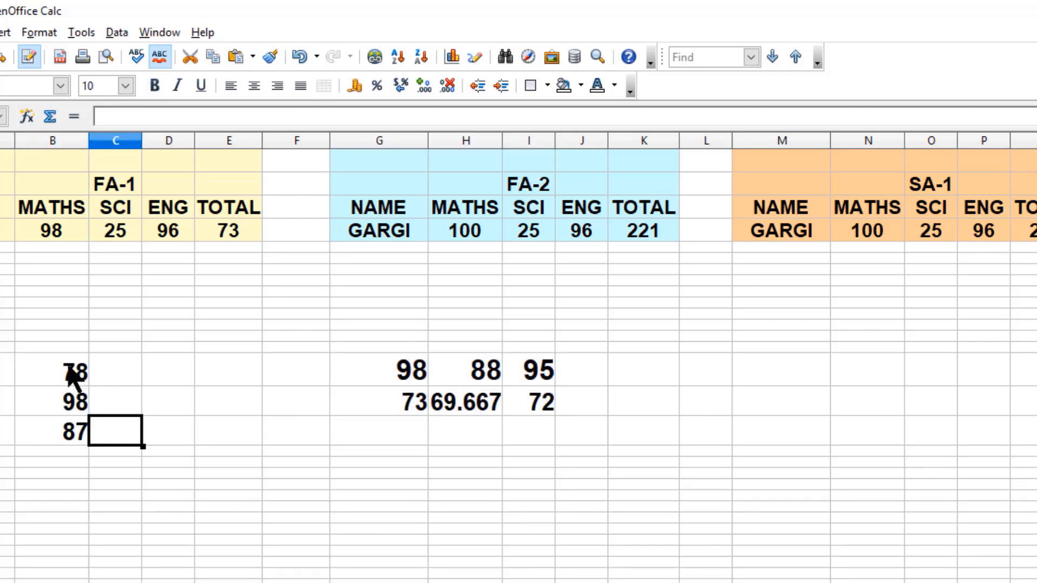
- Apply Multiple Operations to B15:C17 with E4 as the formula cell and C4 as the column input cell
left_click_drag(70, 373, 92, 453)
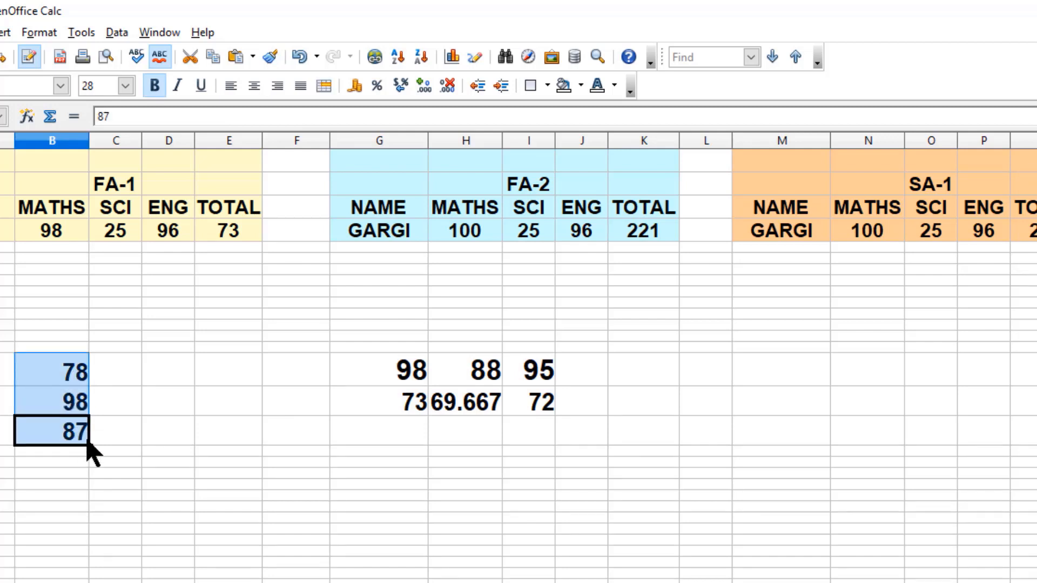
left_click(93, 382)
left_click(80, 381)
left_click_drag(81, 383, 137, 451)
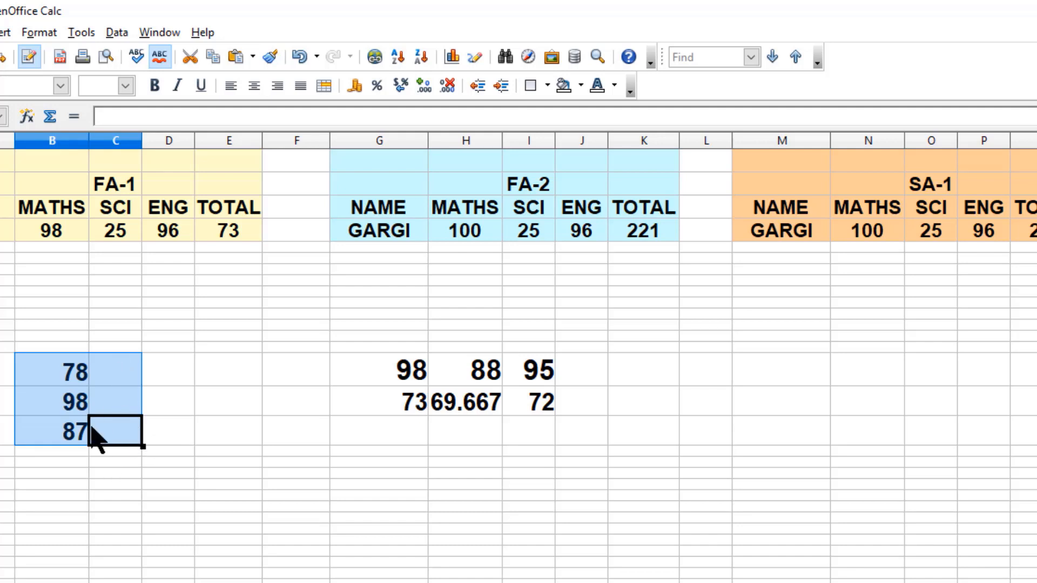
left_click(116, 33)
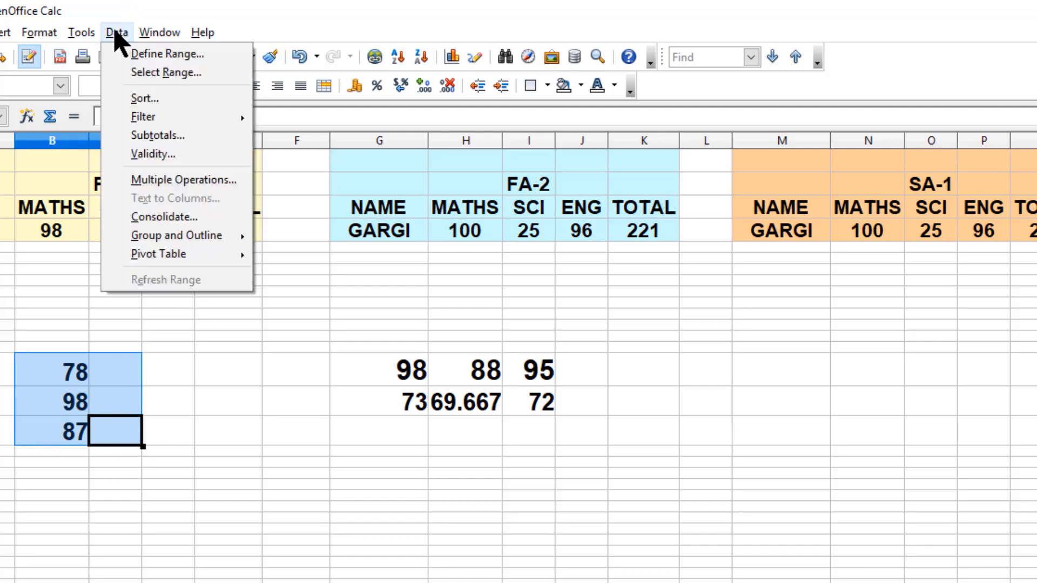
left_click(175, 184)
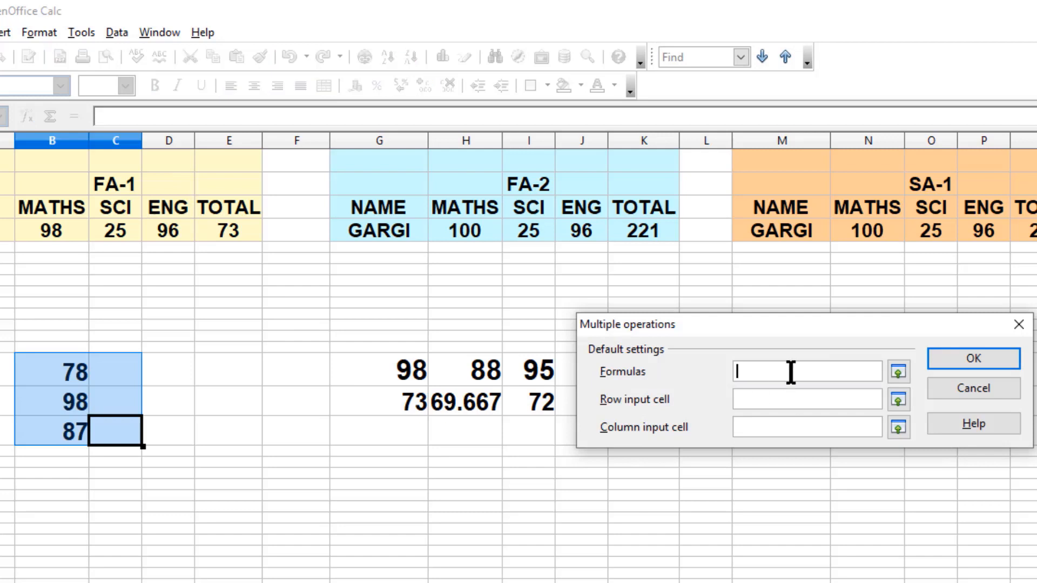
left_click(240, 232)
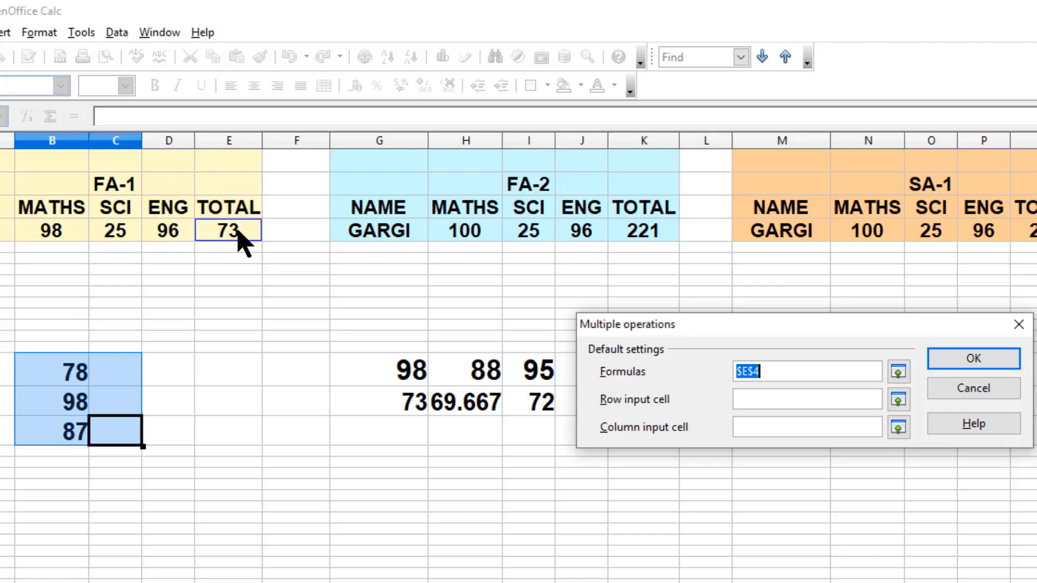
left_click(773, 429)
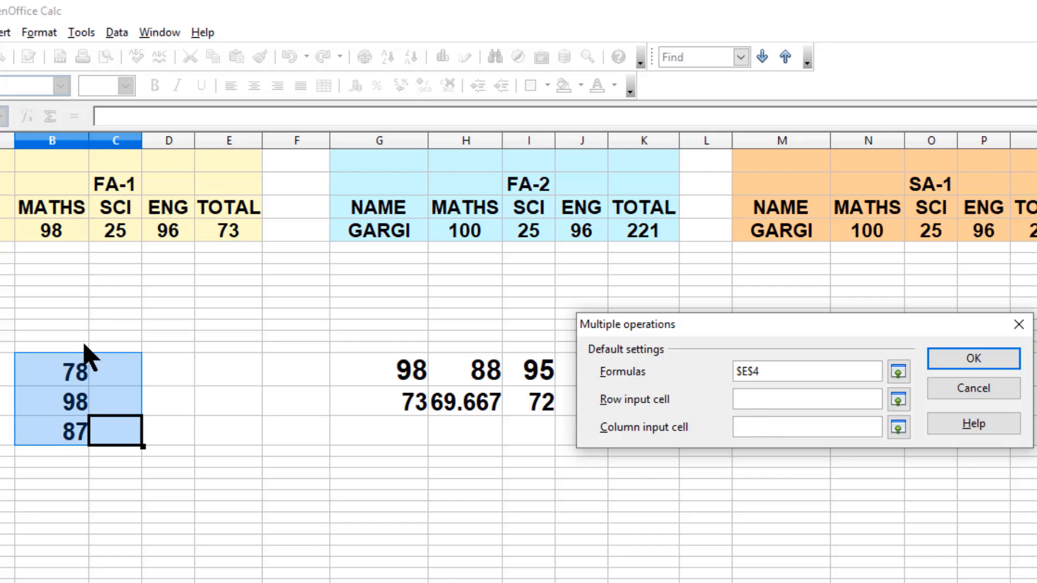
left_click(128, 238)
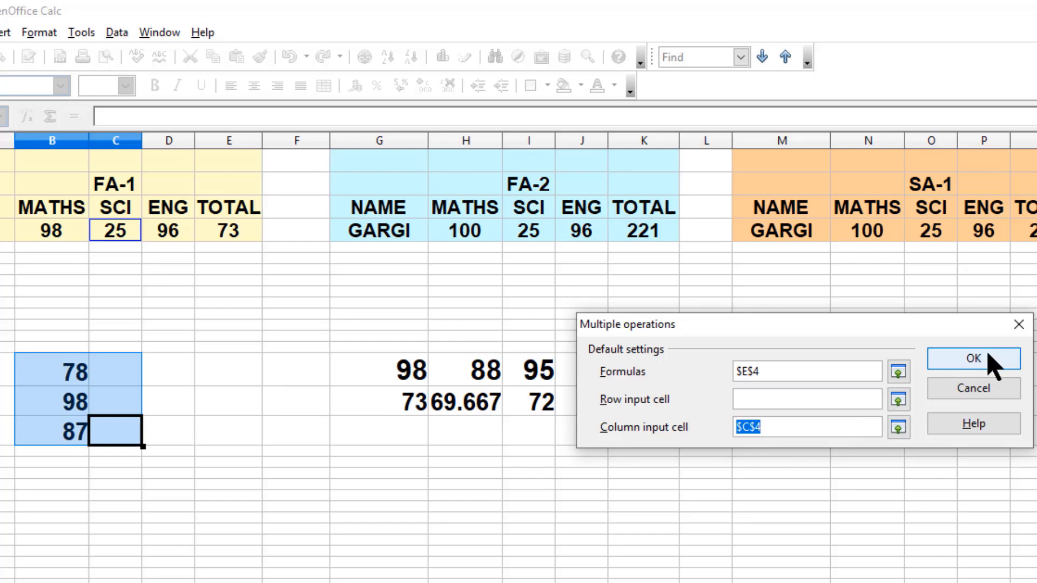
left_click(974, 359)
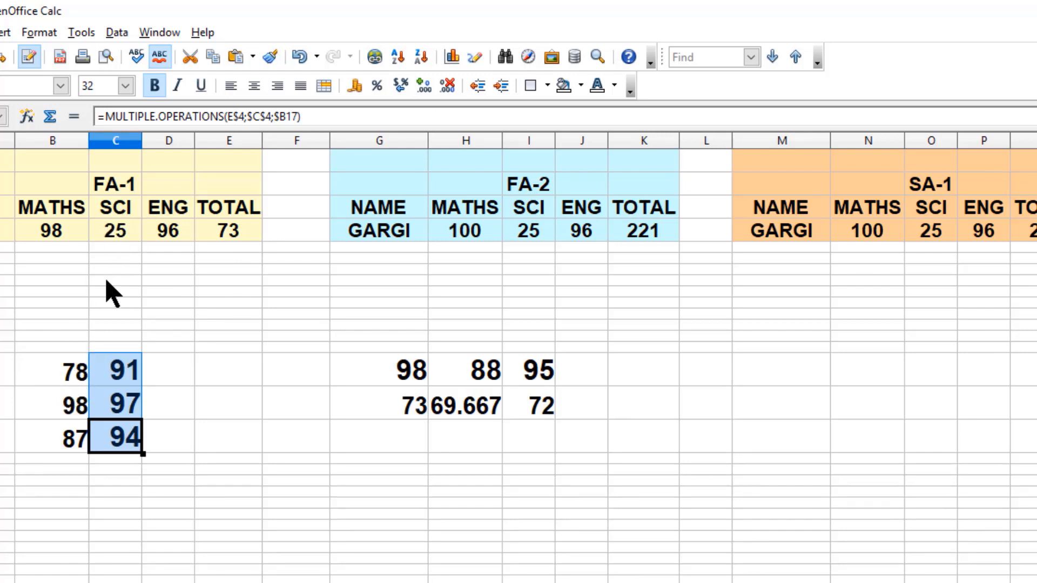
- Set the FA-1 SCI mark in C4 to 98 and check the total and the Multiple Operations formulas
left_click(79, 413)
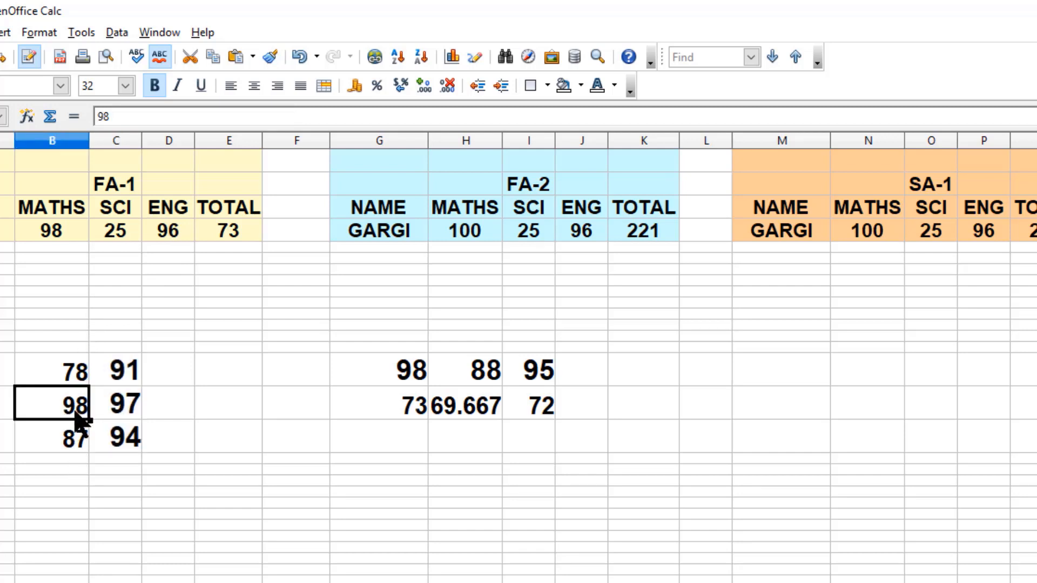
left_click(126, 234)
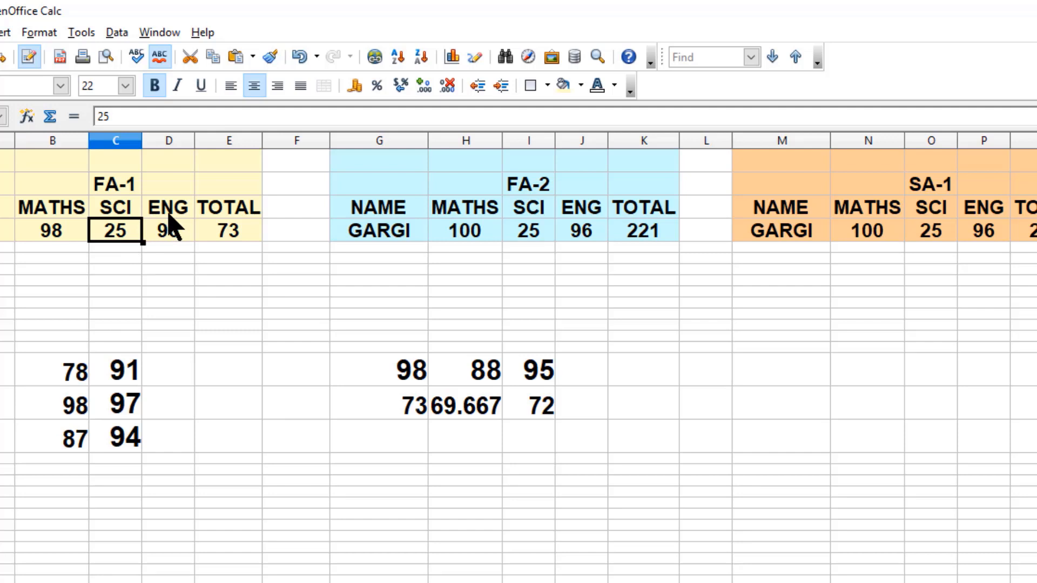
type("98")
key("Return")
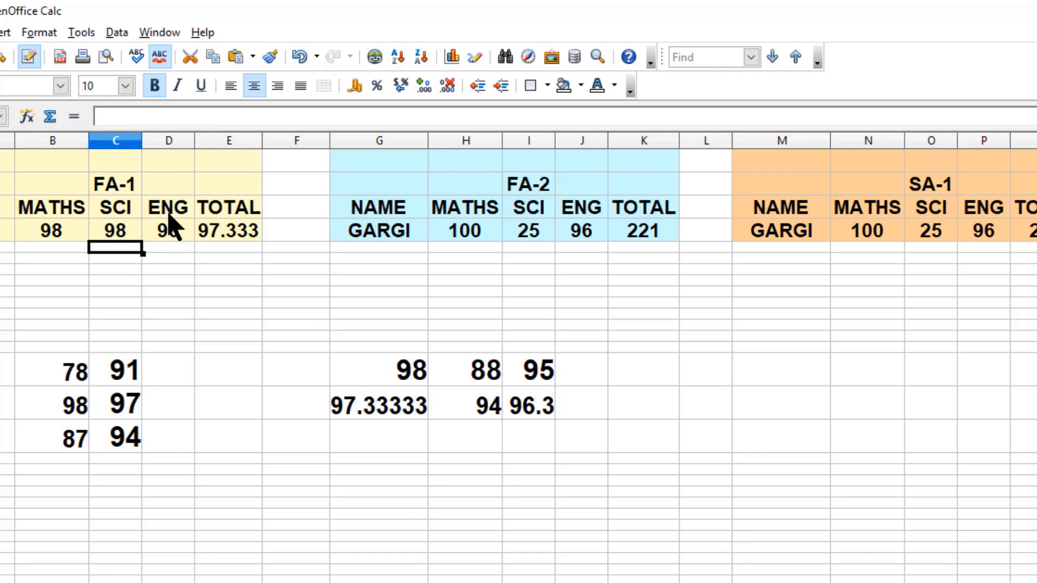
left_click(239, 241)
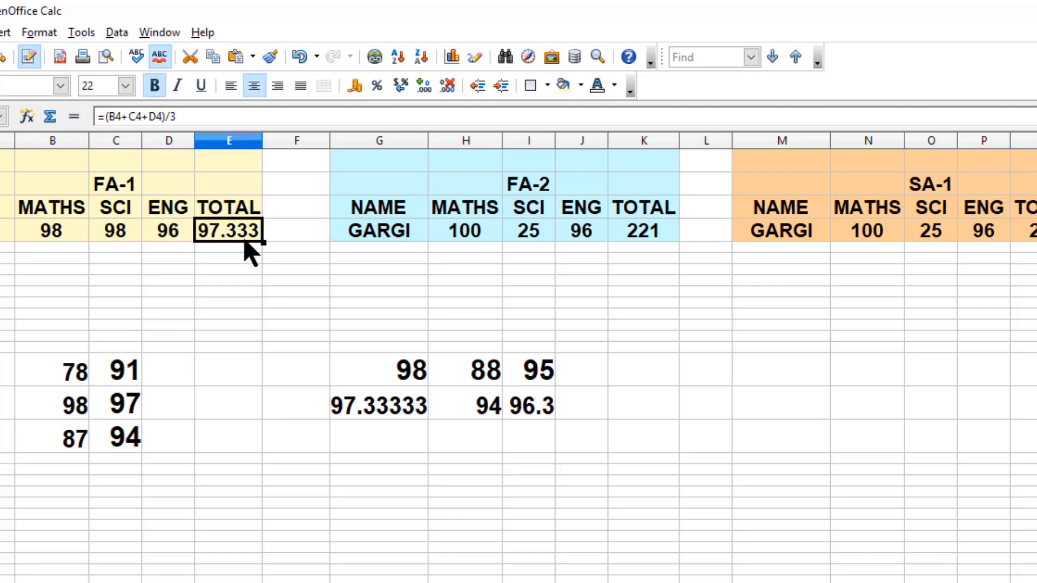
left_click(124, 413)
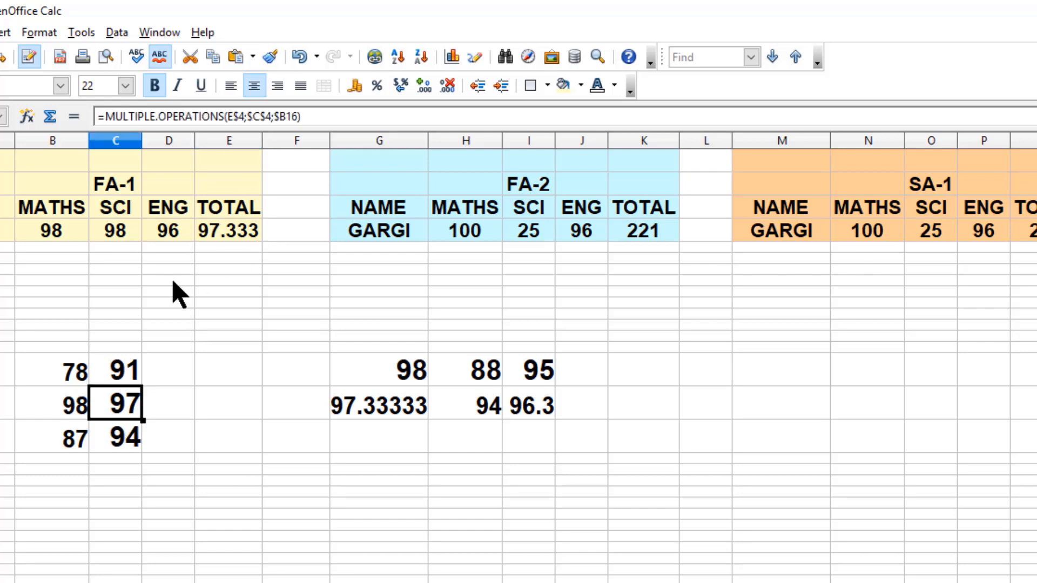
- Enter 500 in cell B19 below the FA-1 table after reviewing the marks and total formula
double_click(142, 138)
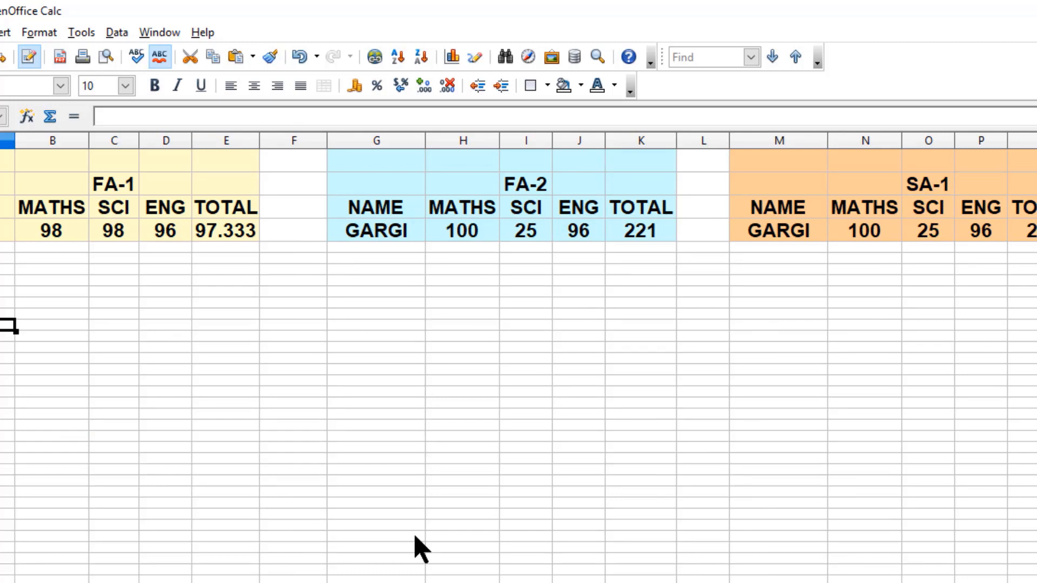
left_click_drag(52, 233, 172, 246)
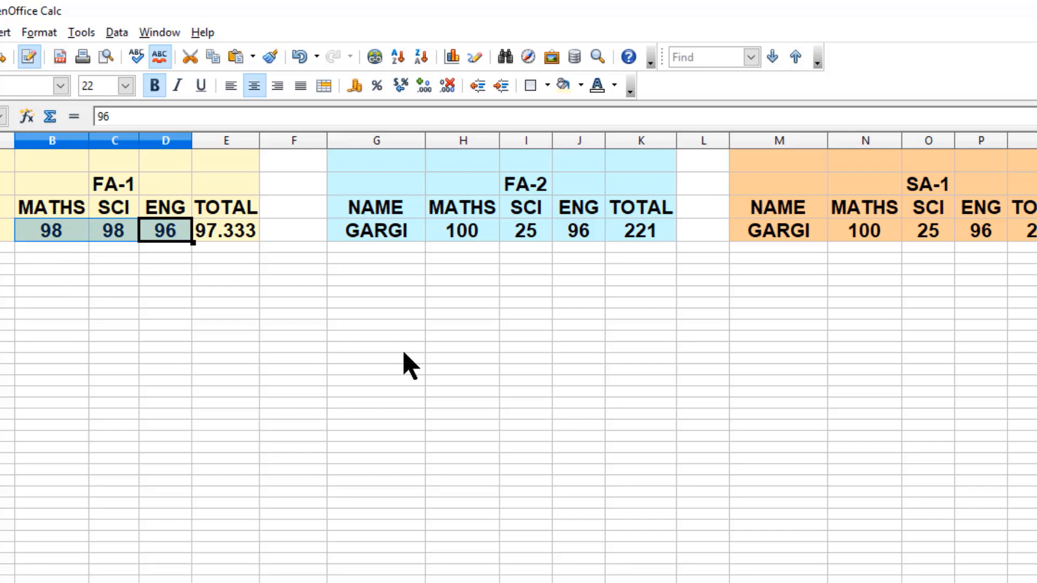
left_click(248, 236)
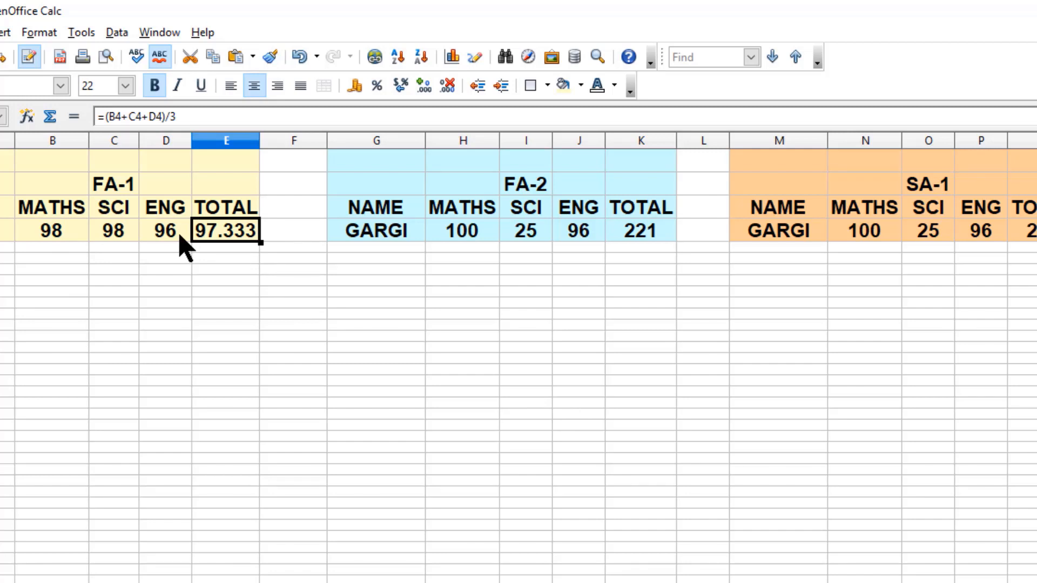
left_click_drag(162, 236, 60, 238)
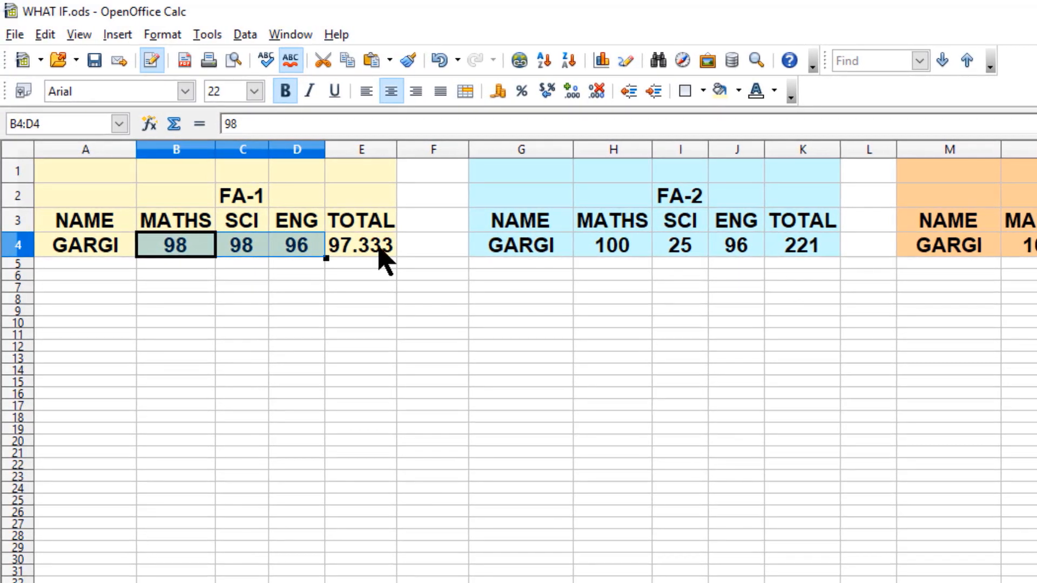
left_click(372, 248)
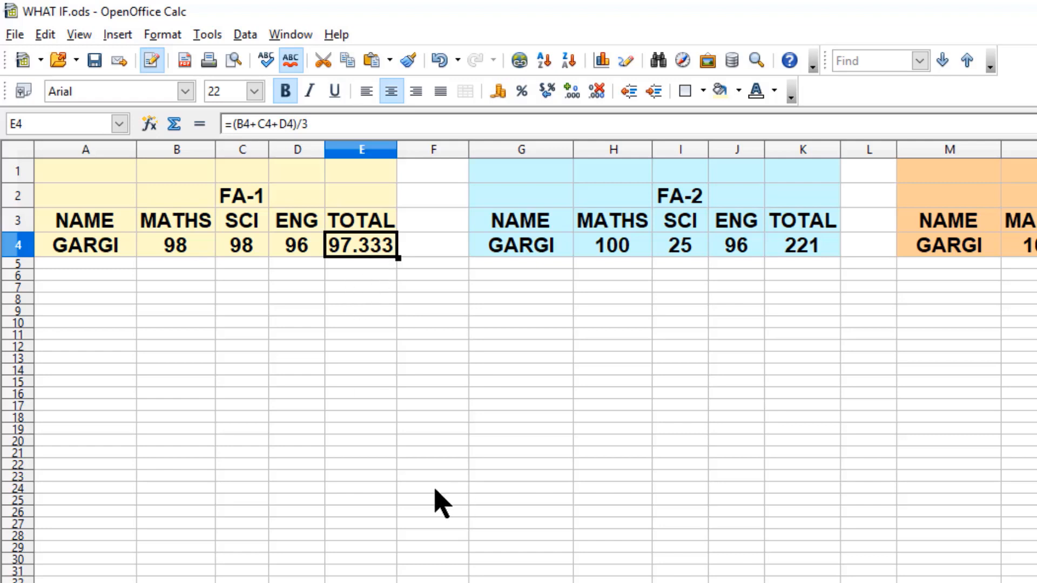
left_click(133, 429)
type("500")
left_click(151, 440)
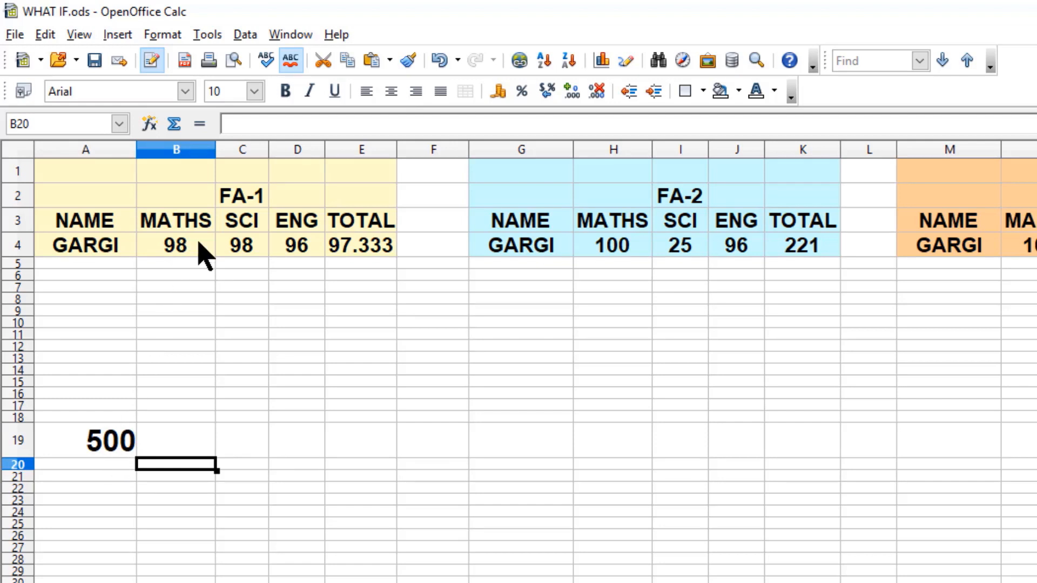
- Run Goal Seek with E4 as the formula cell, target value 500 and B4 as the variable cell, inserting the result
left_click(208, 34)
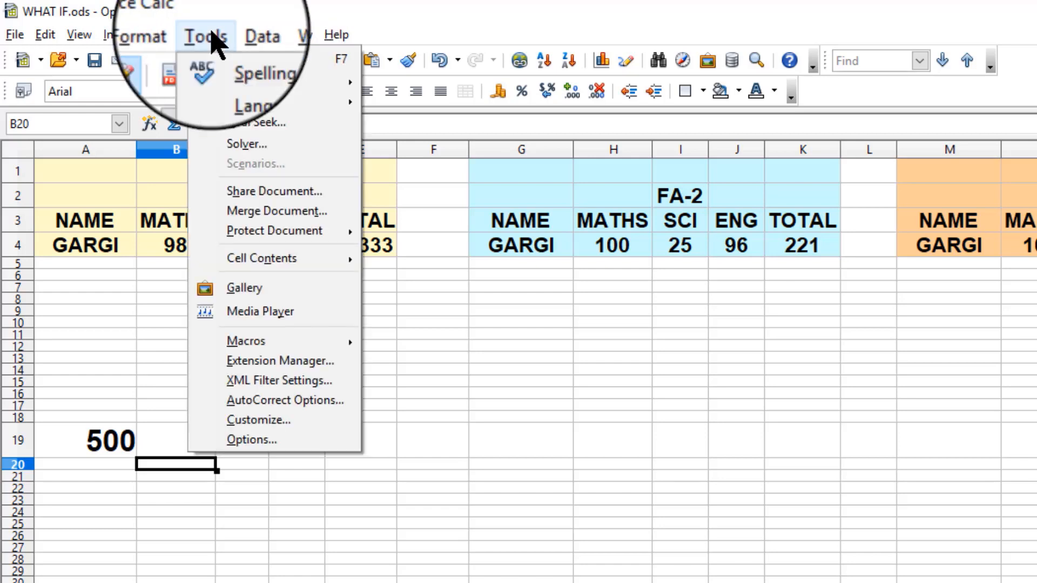
left_click(292, 123)
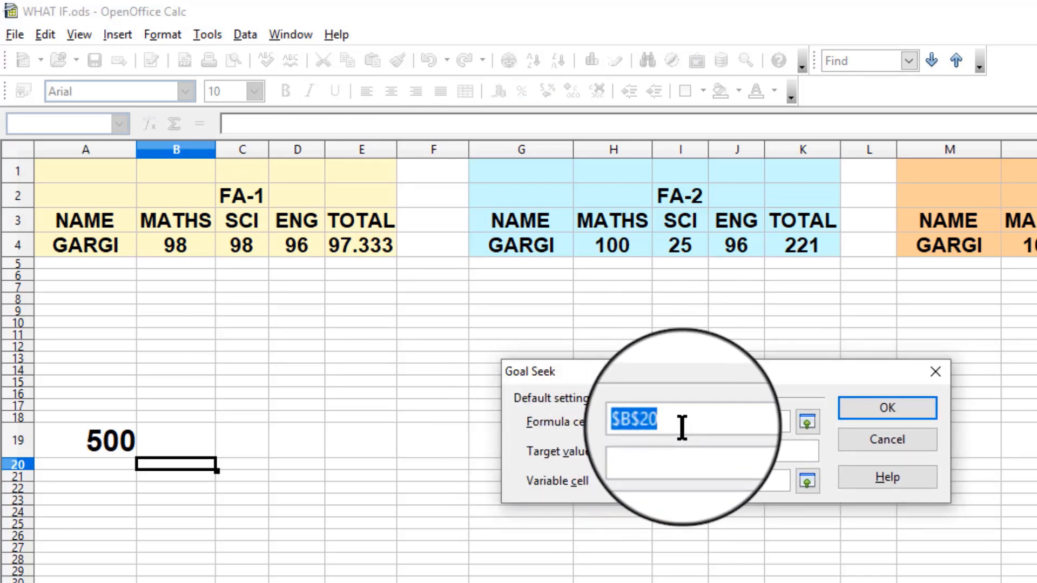
left_click(366, 246)
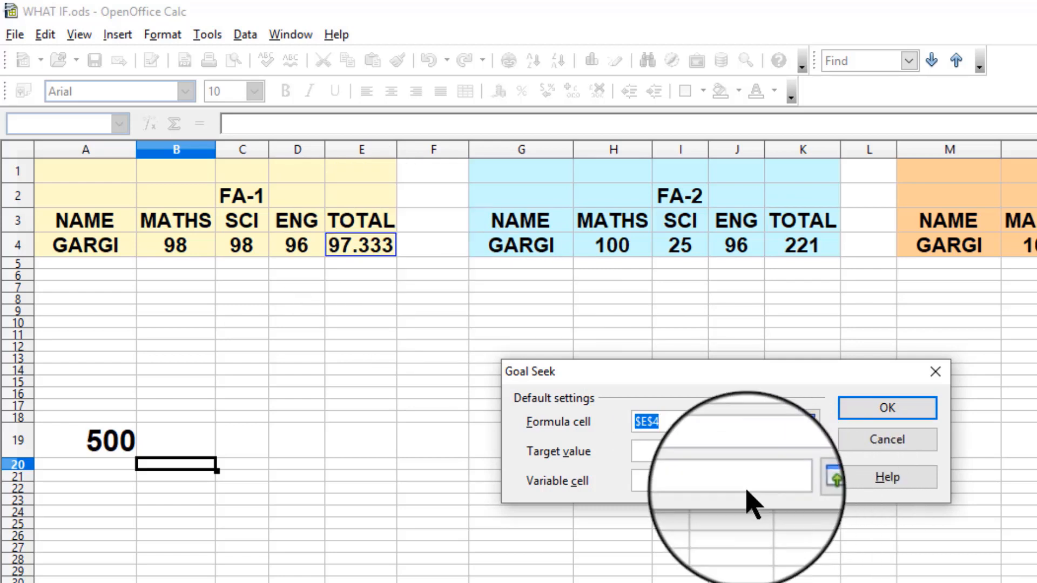
left_click(669, 449)
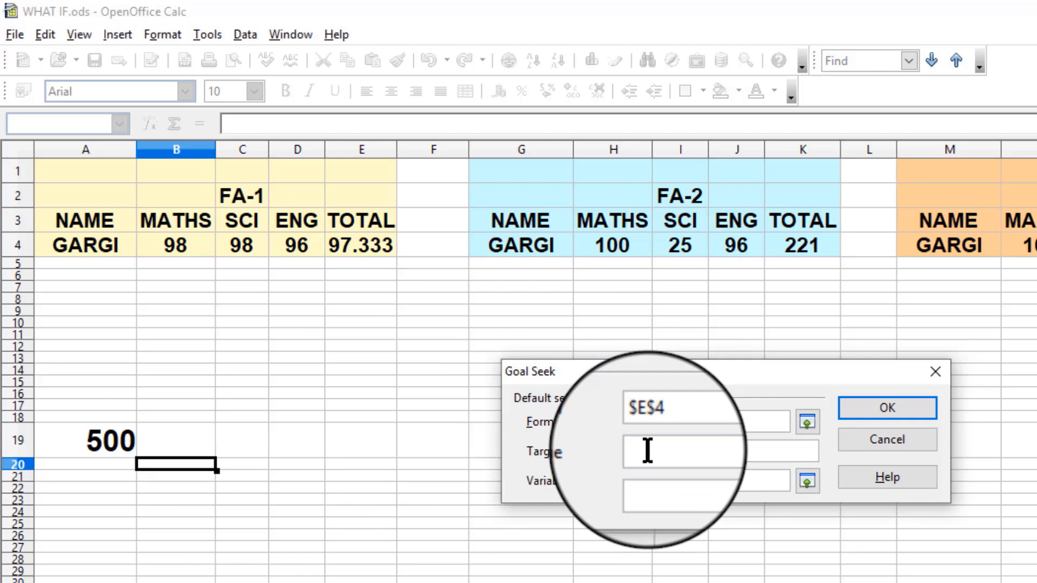
type("500")
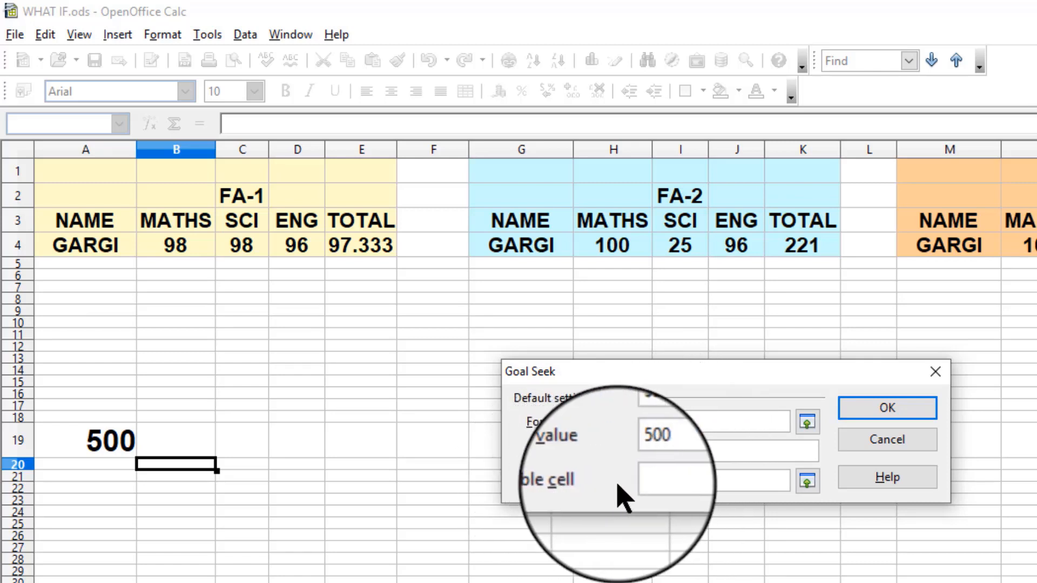
left_click(663, 476)
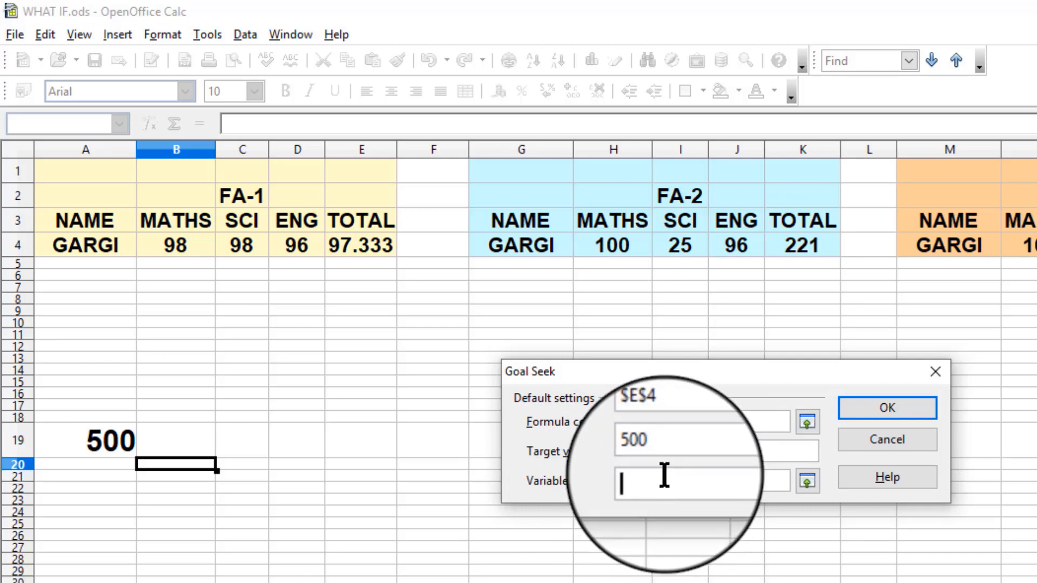
left_click(189, 246)
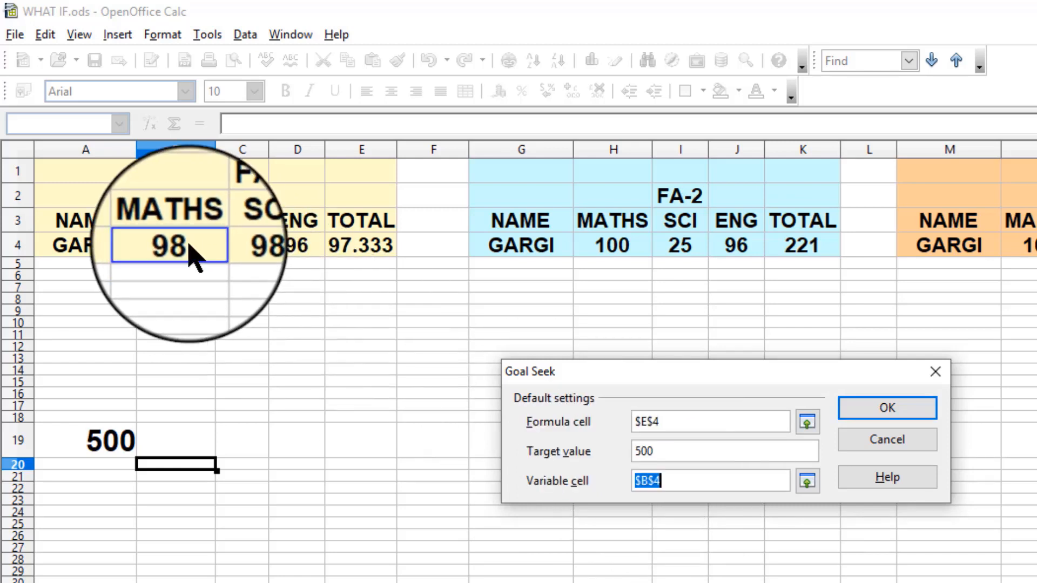
left_click(889, 410)
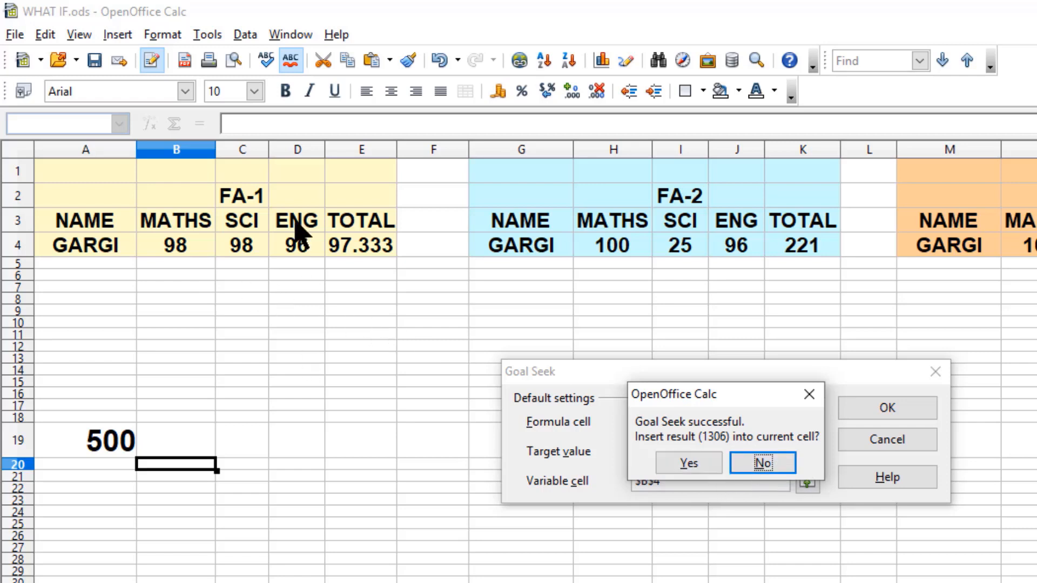
left_click(709, 468)
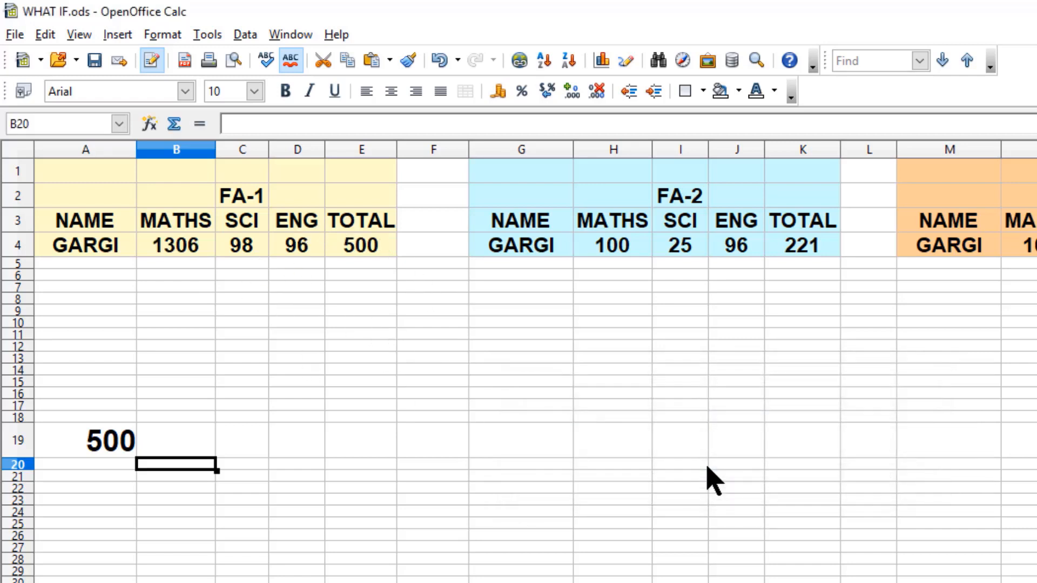
- Open the Solver and set target cell E4 to a value of 100 by changing cells C4:D4
left_click(174, 253)
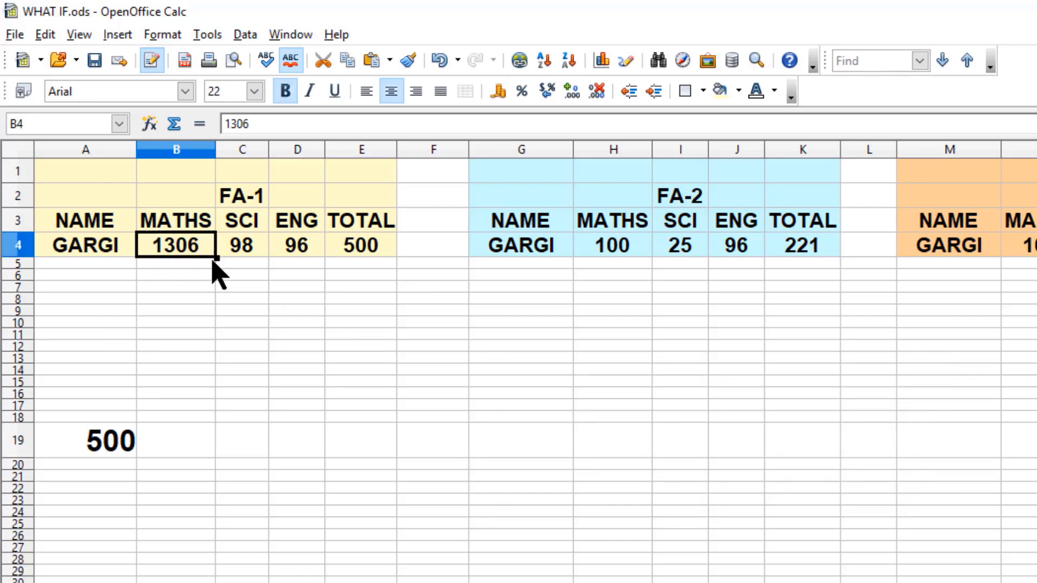
left_click(369, 258)
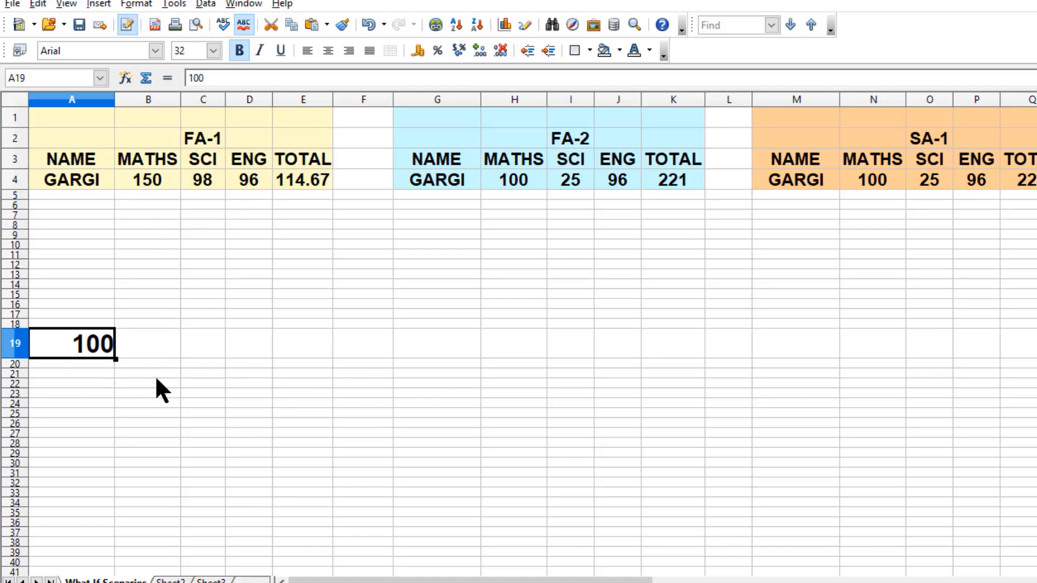
left_click(183, 6)
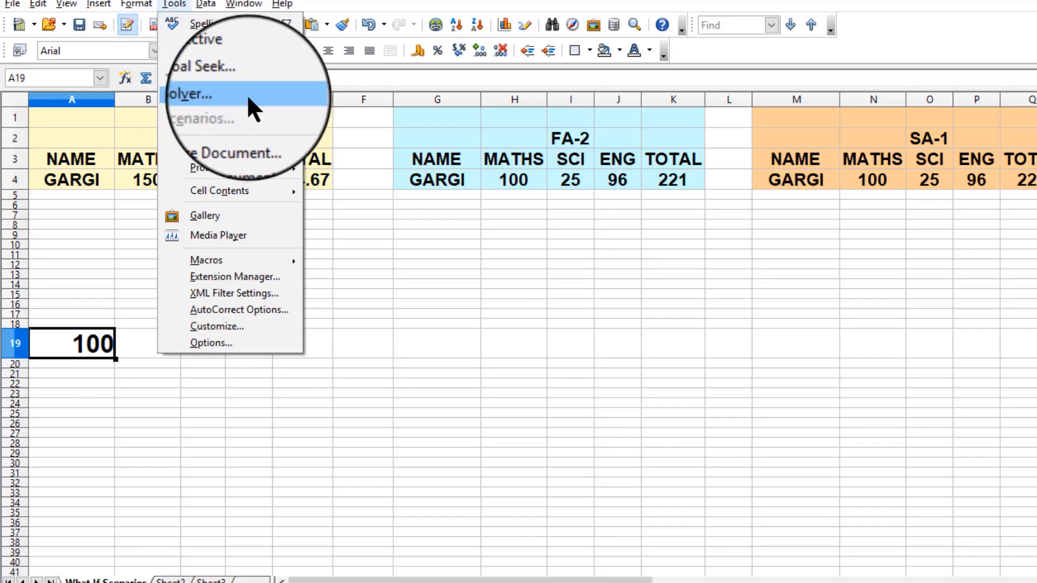
left_click(247, 94)
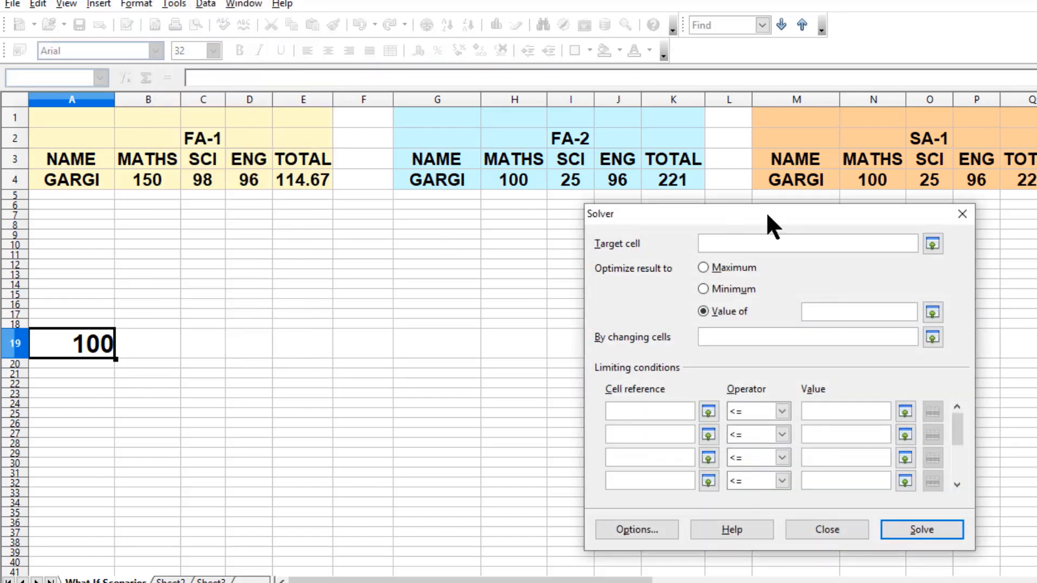
left_click_drag(766, 212, 796, 214)
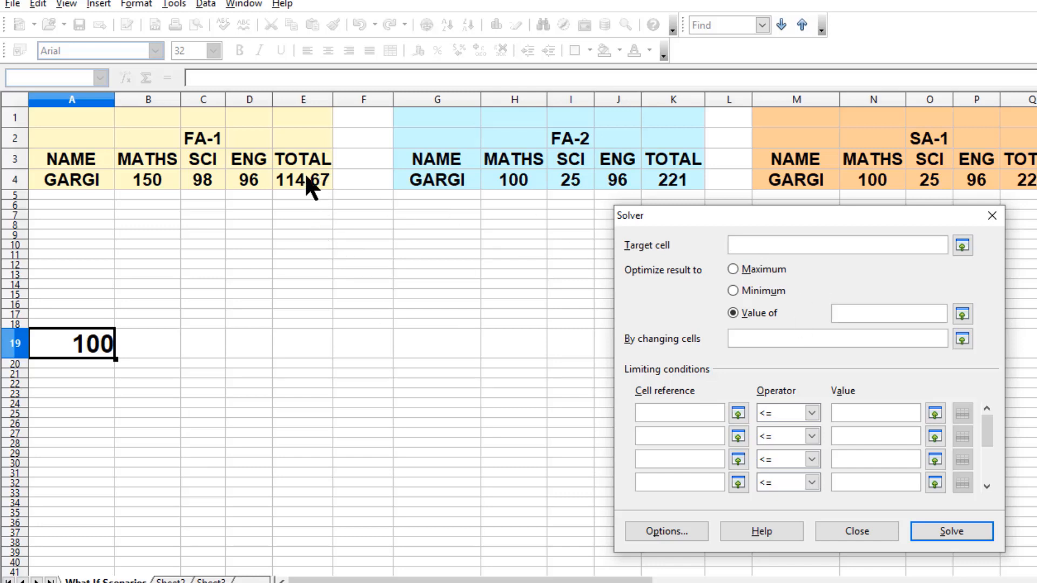
left_click(322, 177)
left_click(876, 313)
type("100")
left_click(756, 339)
left_click_drag(204, 187, 246, 185)
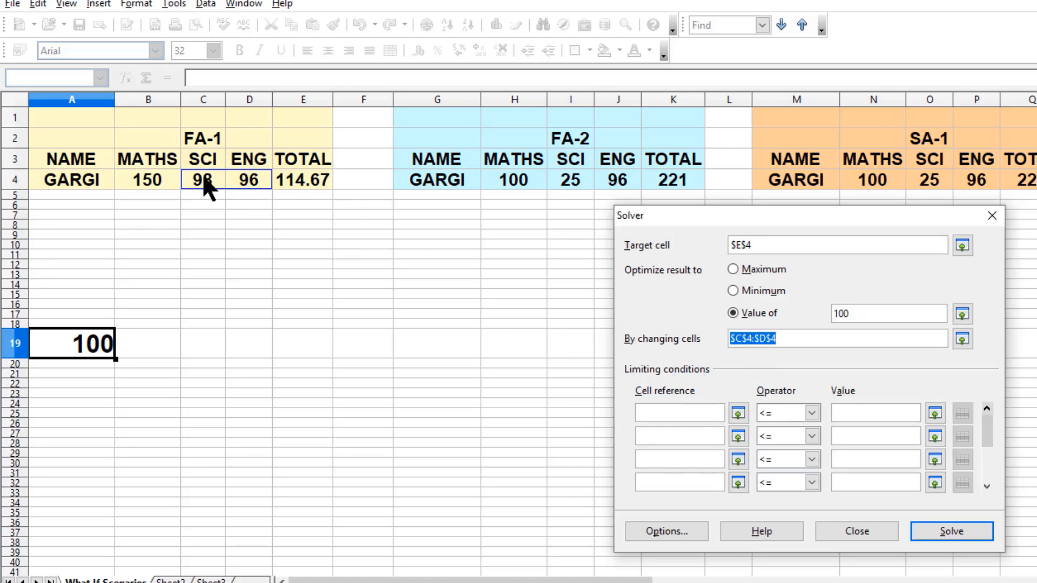
- Add Solver limits C4 <= 60 and D4 <= 95, then solve and keep the result
left_click(690, 415)
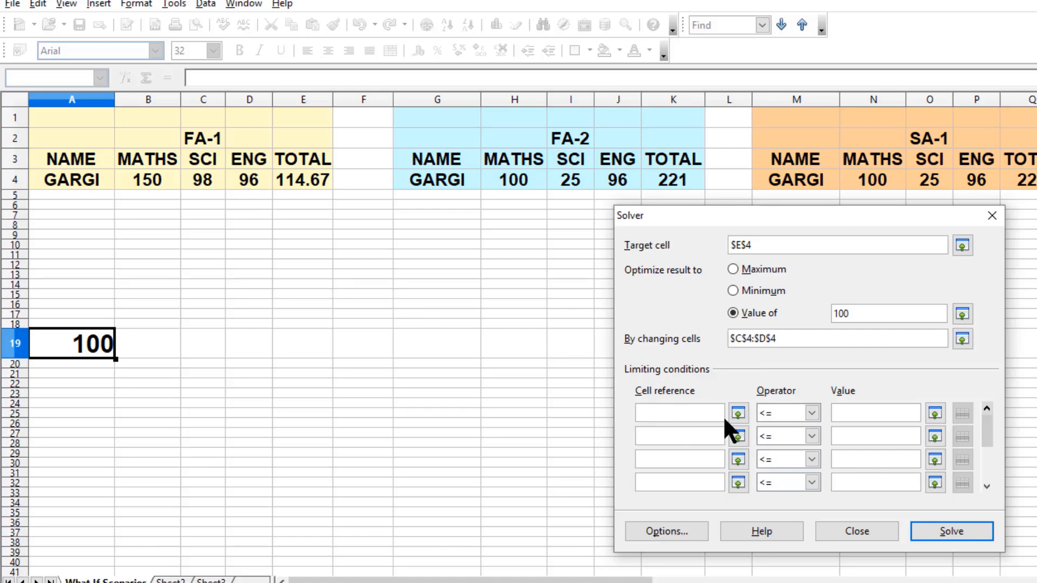
left_click(207, 181)
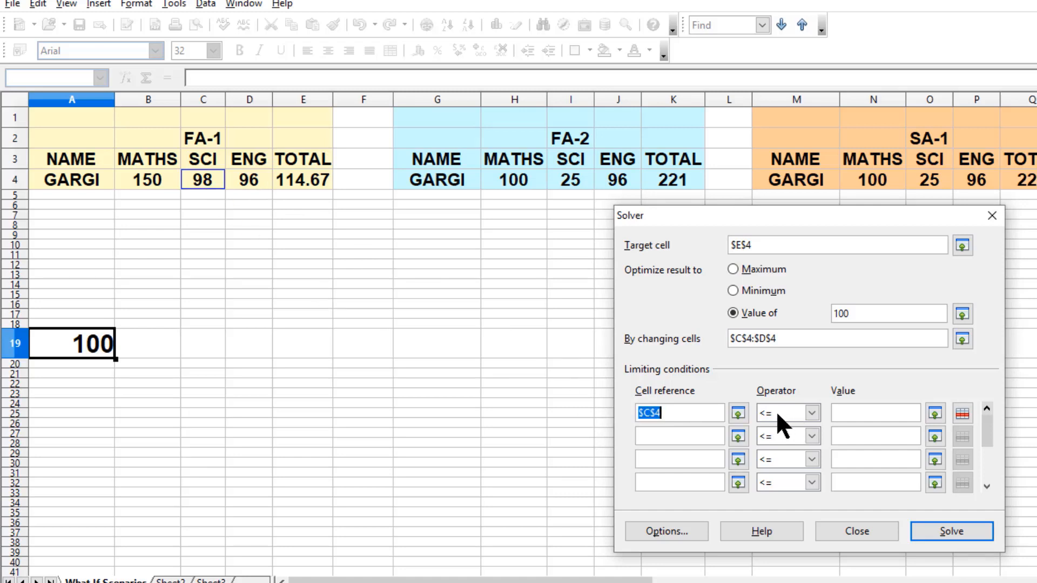
left_click(812, 413)
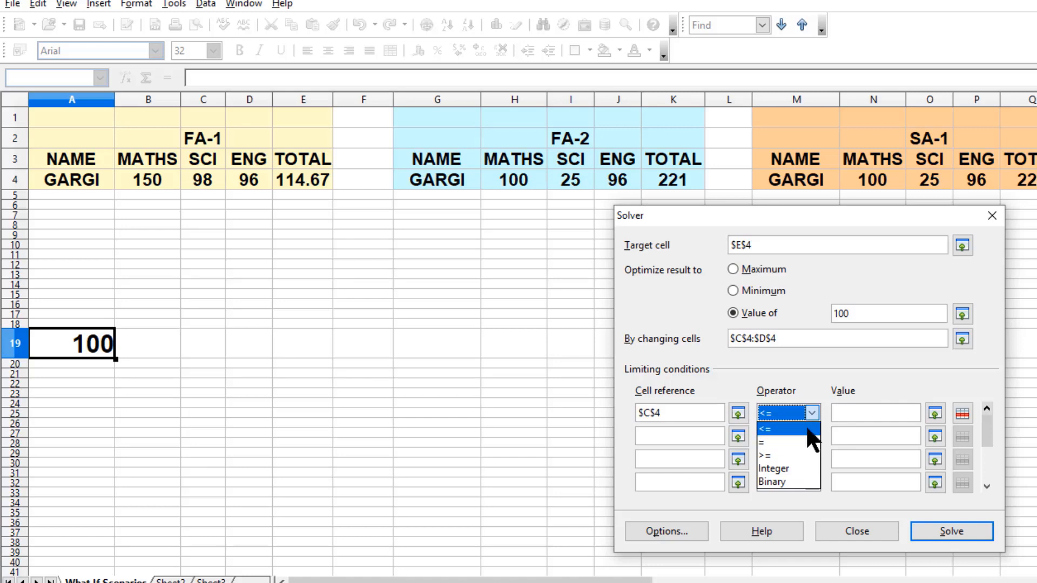
left_click(808, 430)
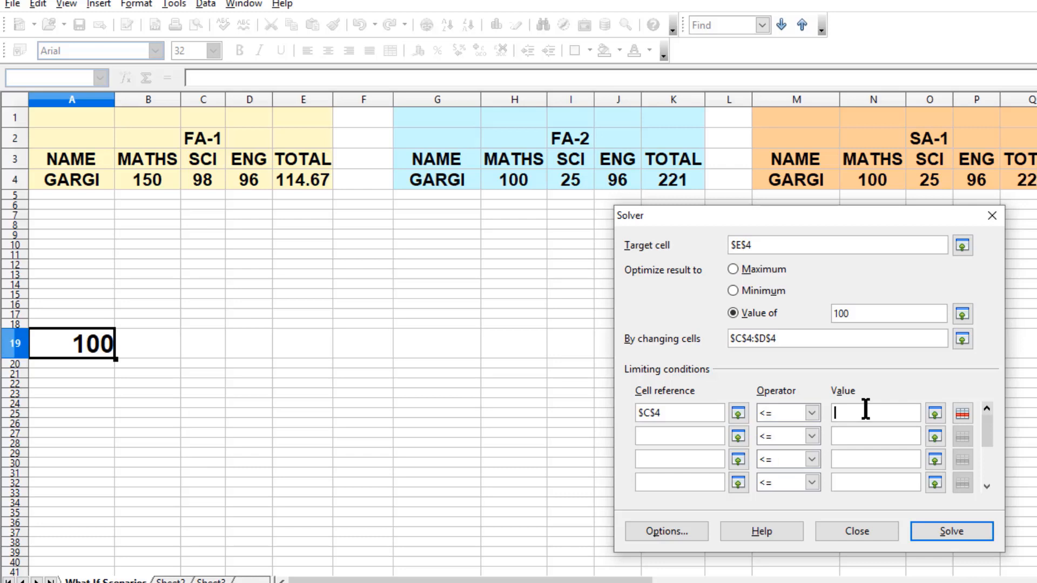
type("60")
left_click(668, 437)
left_click(252, 177)
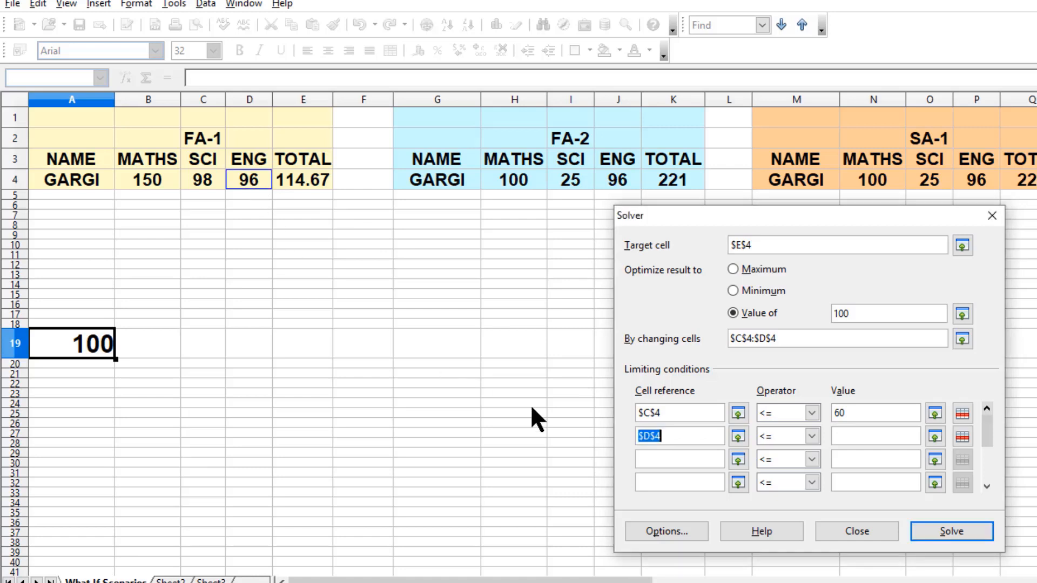
left_click(846, 436)
type("95")
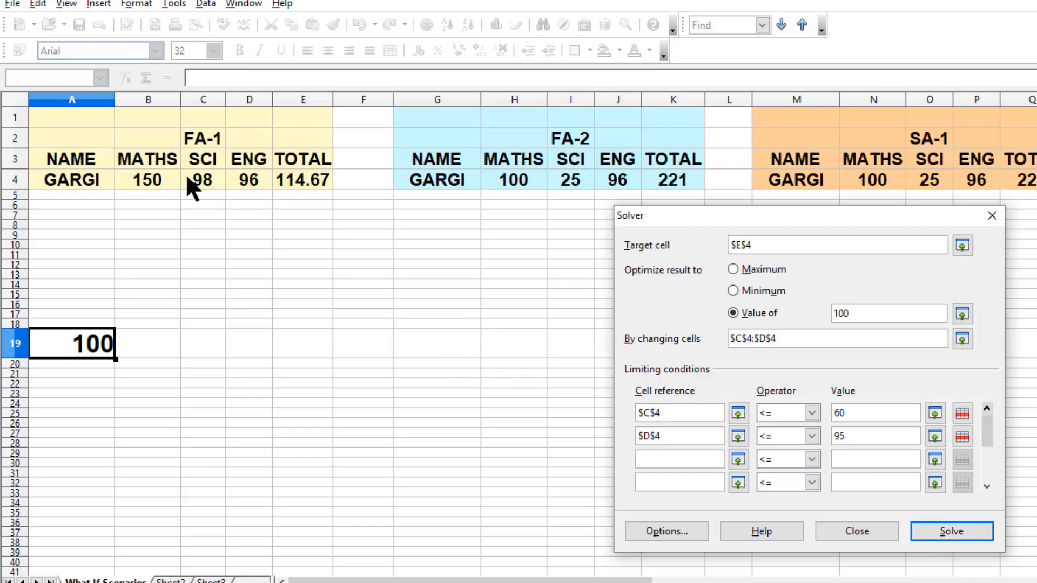
left_click(951, 529)
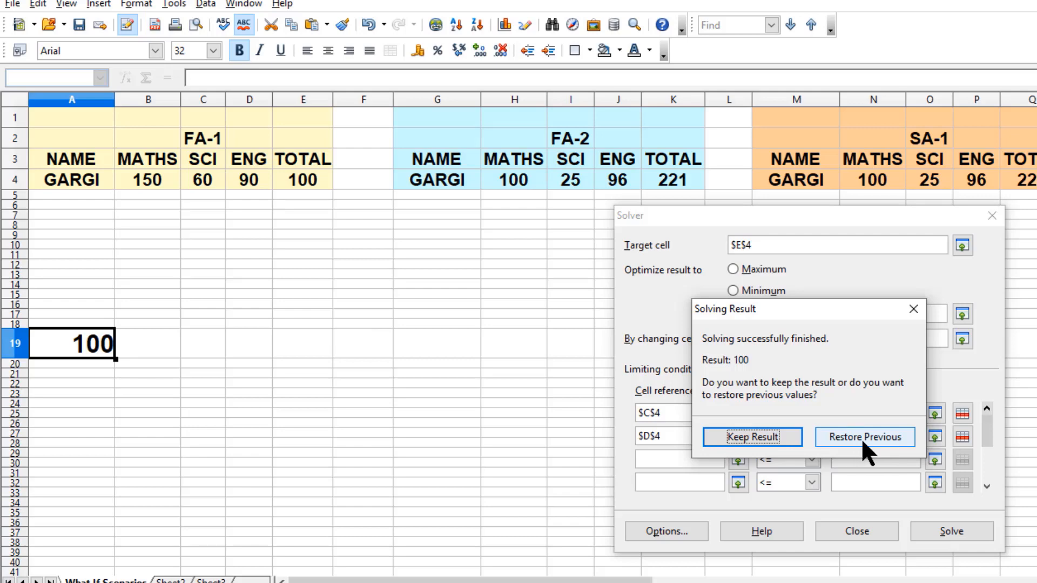
left_click(737, 438)
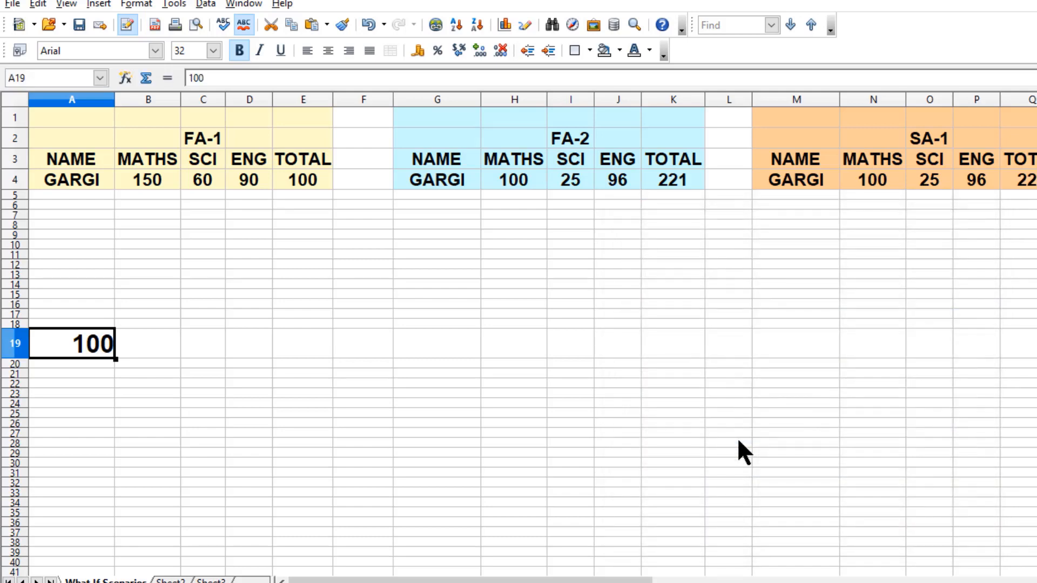
- Select the FA-1 headings and marks range B3:E4
left_click_drag(131, 174, 301, 160)
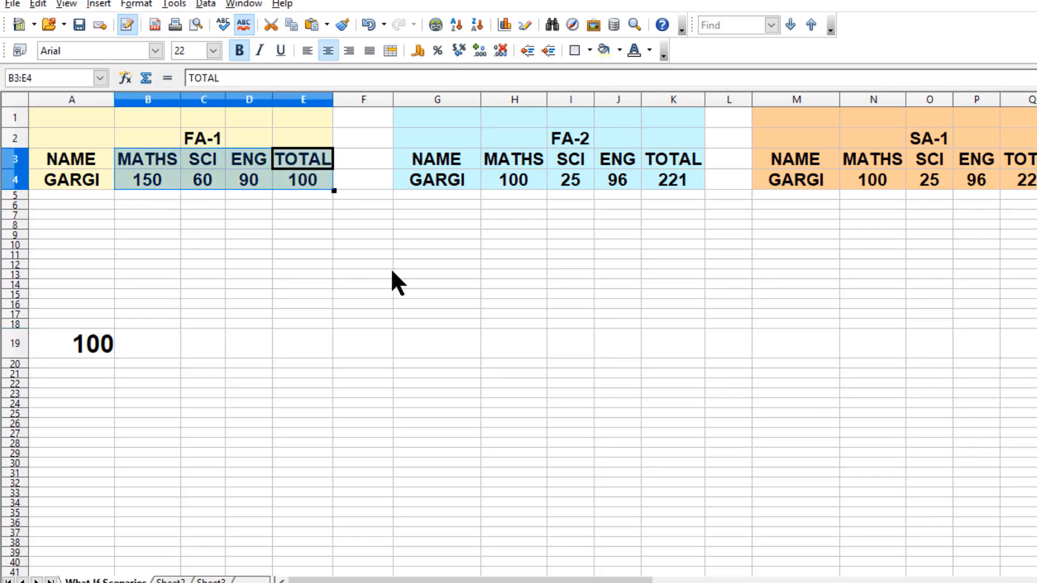